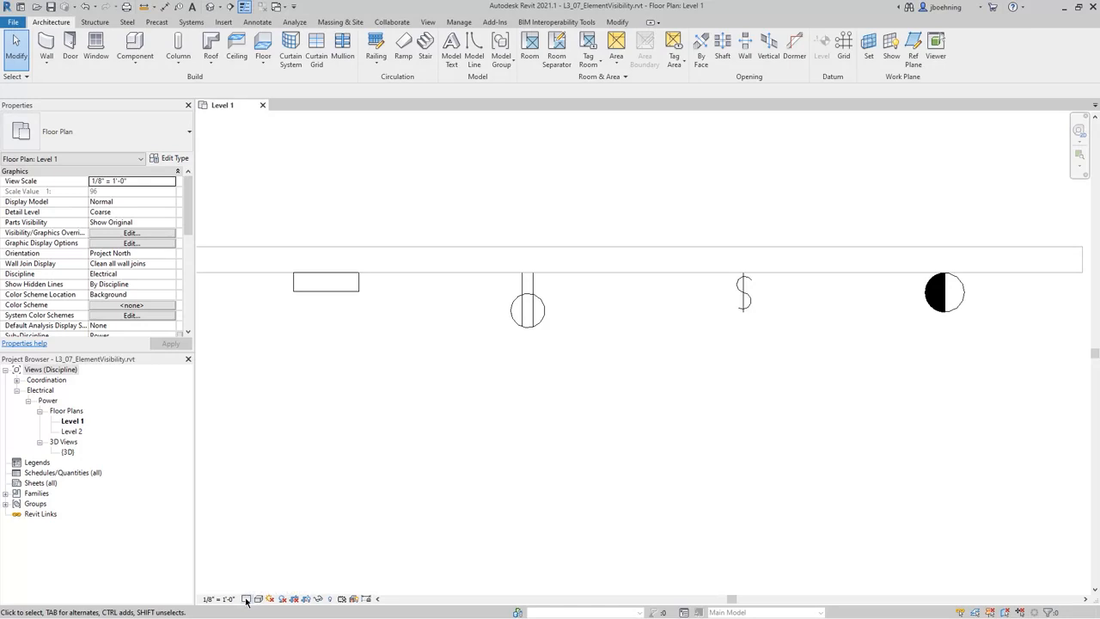
# Switch the Level 1 plan's detail level to Medium and after that to Fine, examining the receptacle on the wall.
pyautogui.click(247, 599)
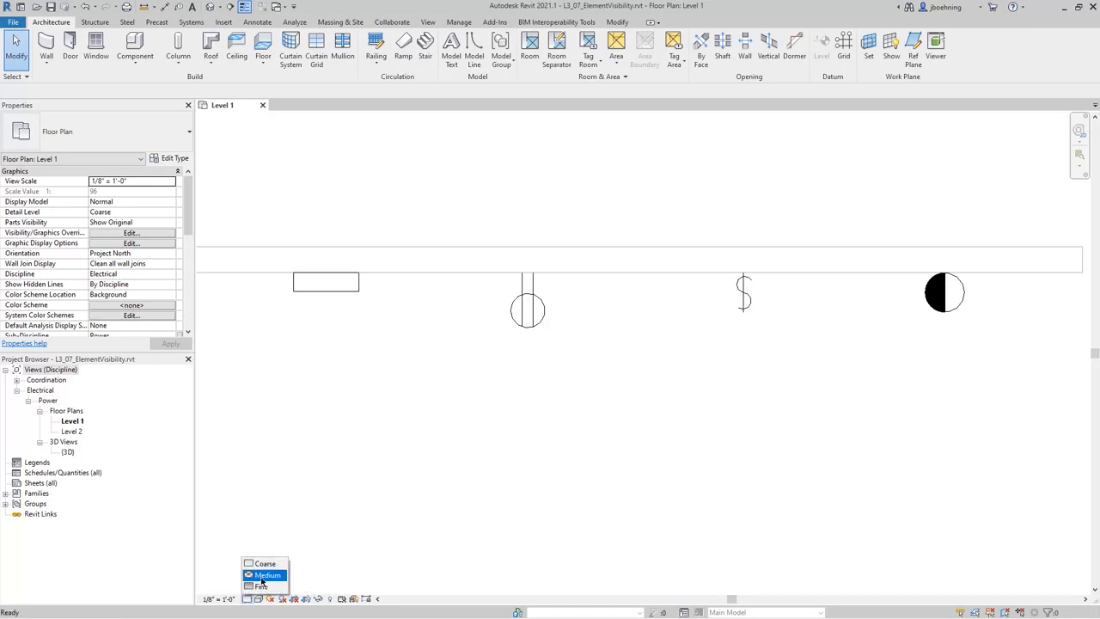
pyautogui.click(261, 576)
pyautogui.click(248, 599)
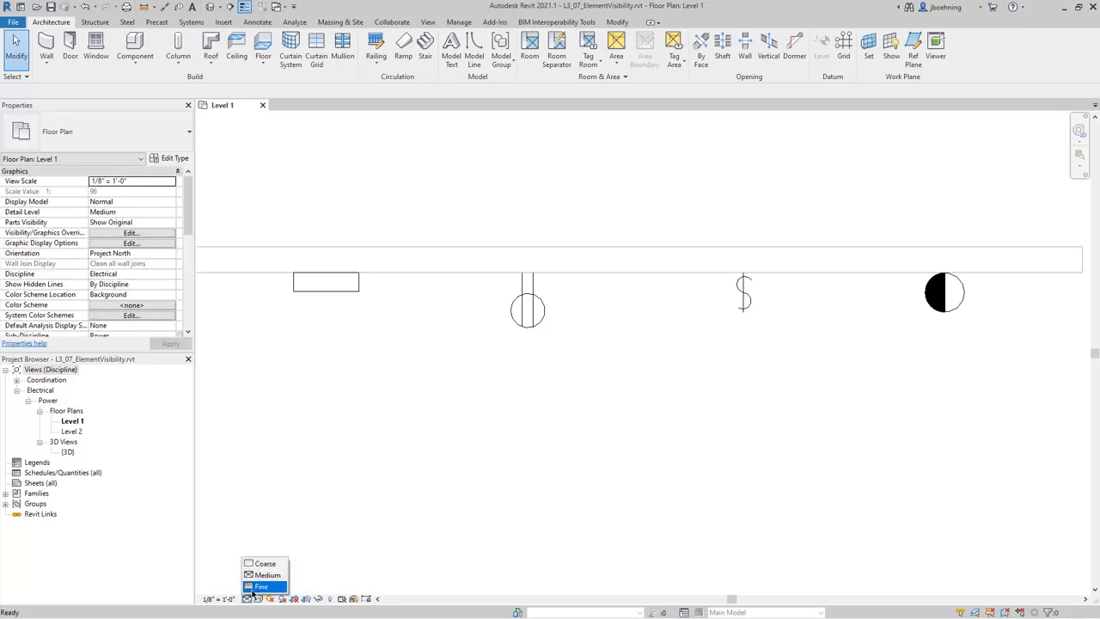
pyautogui.click(258, 586)
pyautogui.scroll(3, 524, 280)
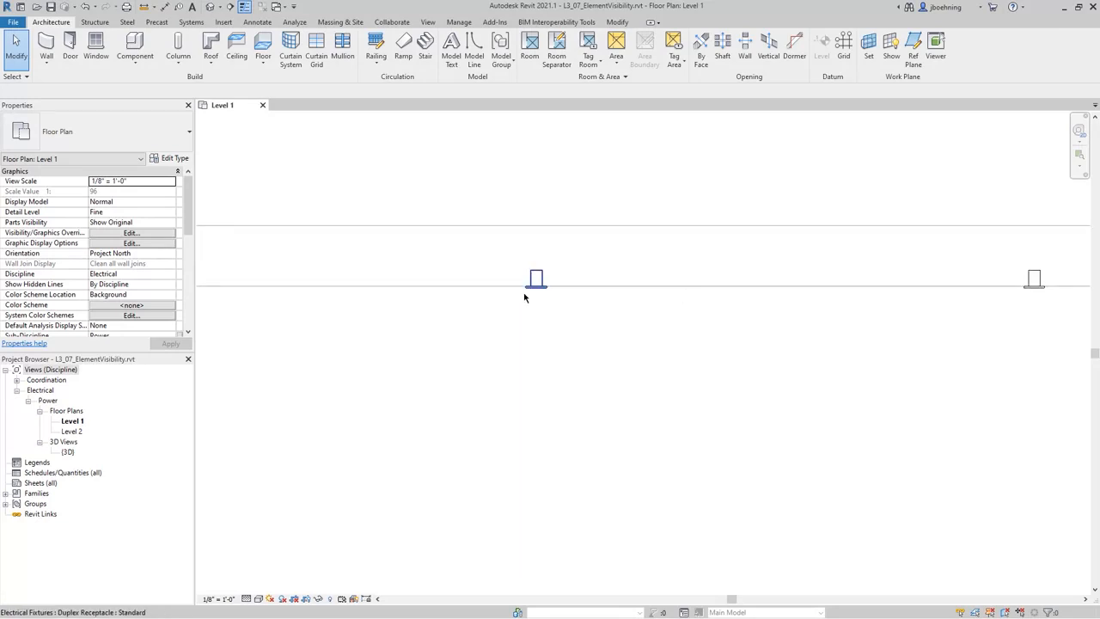
# Set the Level 1 plan's detail level back to Medium.
pyautogui.click(247, 599)
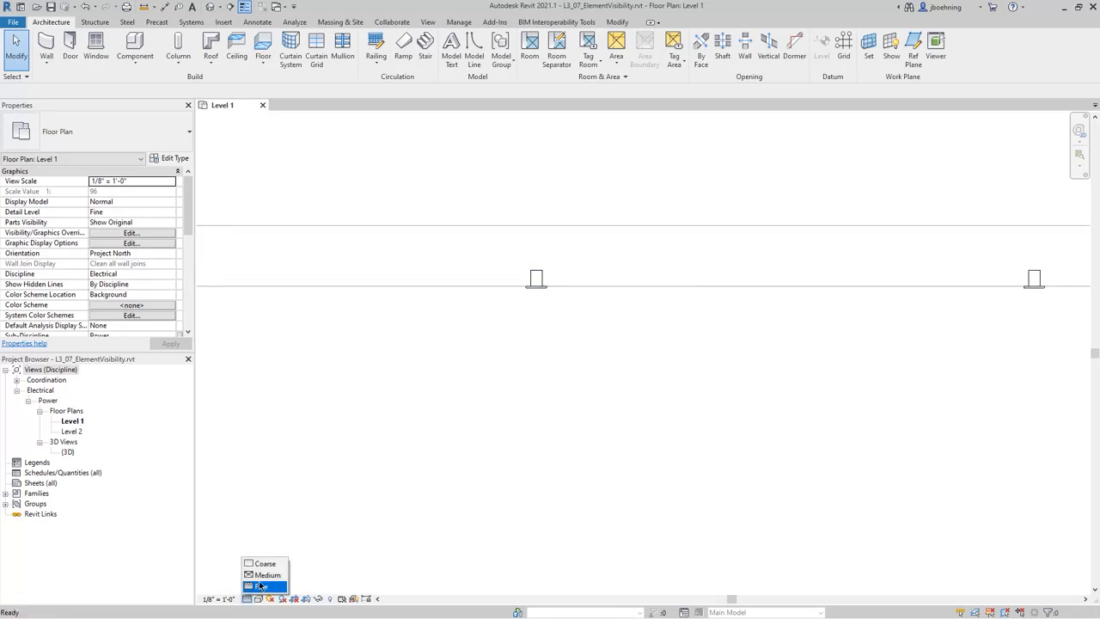
pyautogui.click(257, 573)
pyautogui.scroll(-3, 573, 484)
# Open the wall's Duplex Receptacle family for editing and examine its extrusions and host in 3D.
pyautogui.click(557, 456)
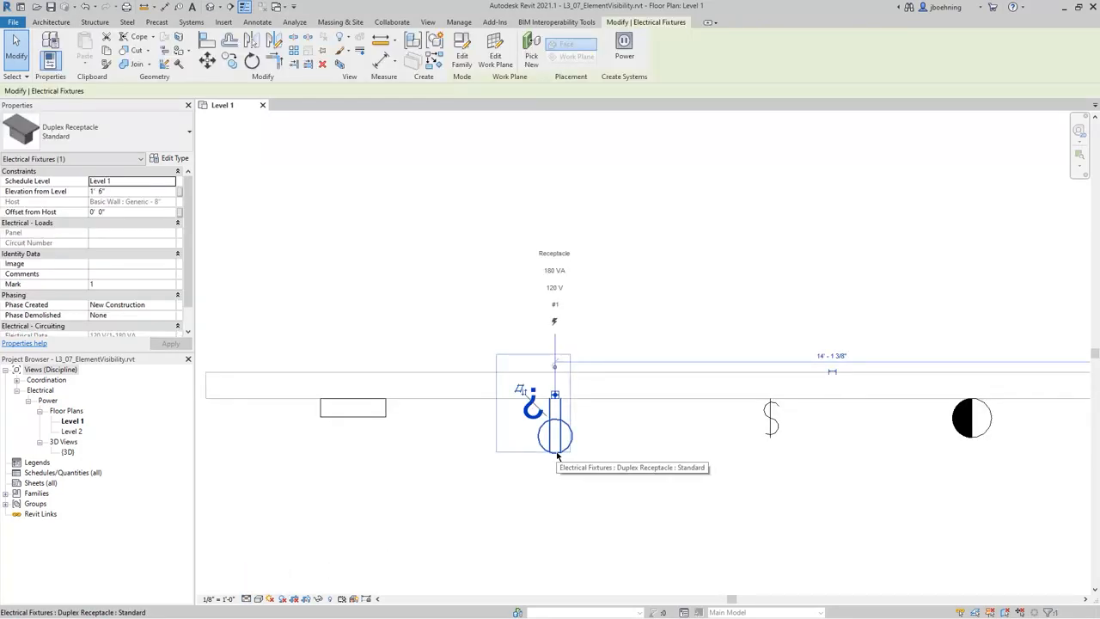
pyautogui.click(465, 65)
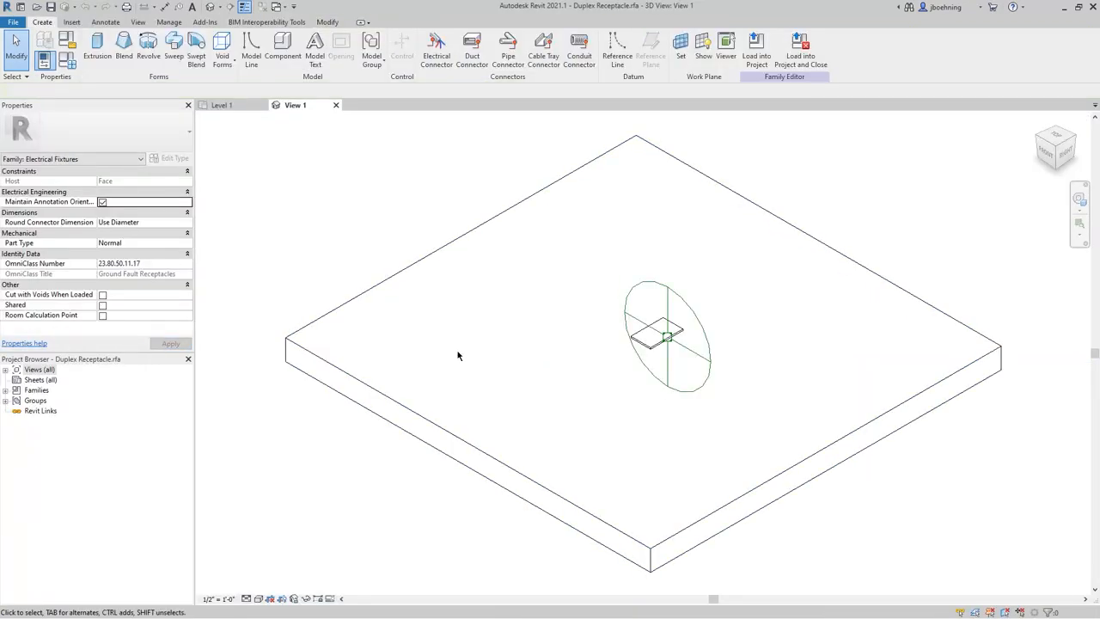
pyautogui.scroll(-2, 458, 355)
pyautogui.keyDown('shift'); pyautogui.moveTo(442, 344); pyautogui.dragTo(662, 140, button='middle'); pyautogui.keyUp('shift')
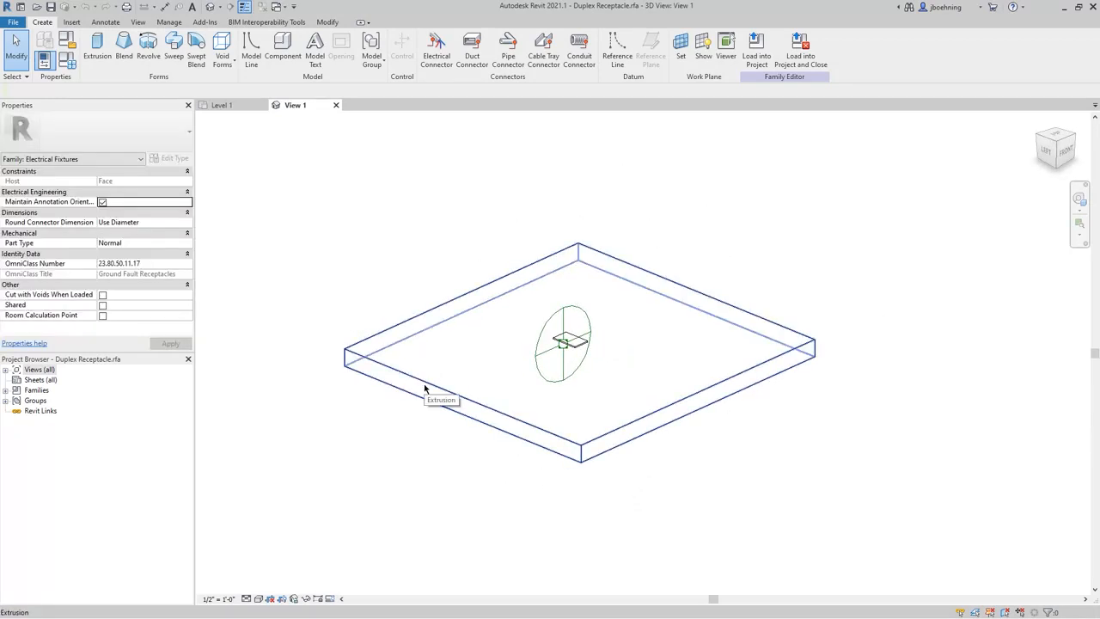
pyautogui.scroll(4, 567, 353)
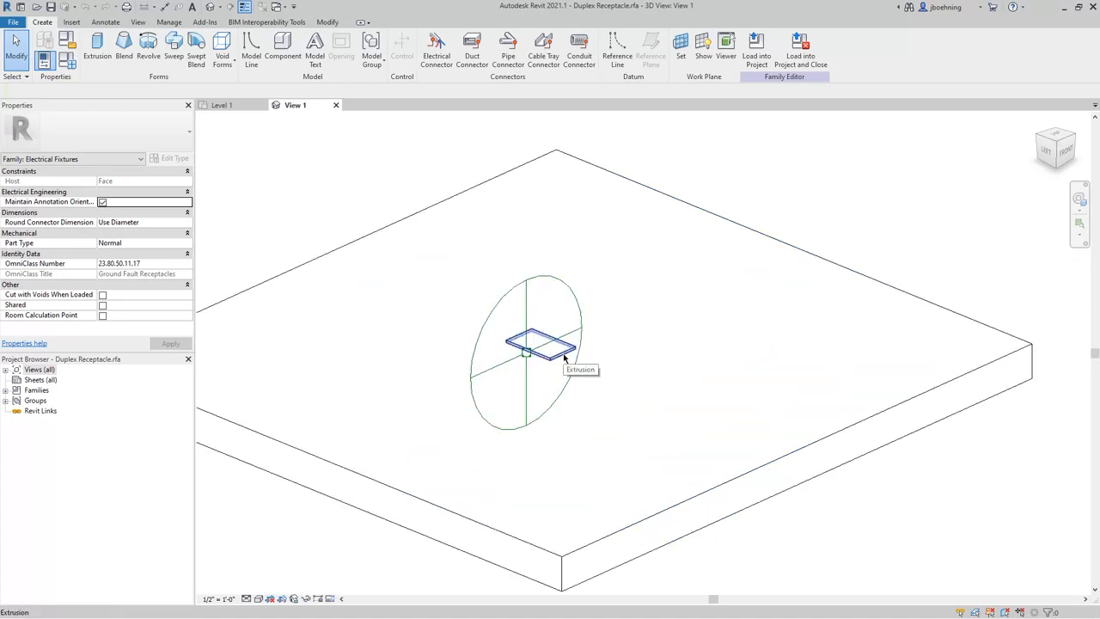
pyautogui.scroll(-4, 623, 364)
pyautogui.keyDown('shift'); pyautogui.moveTo(658, 359); pyautogui.dragTo(644, 404, button='middle'); pyautogui.keyUp('shift')
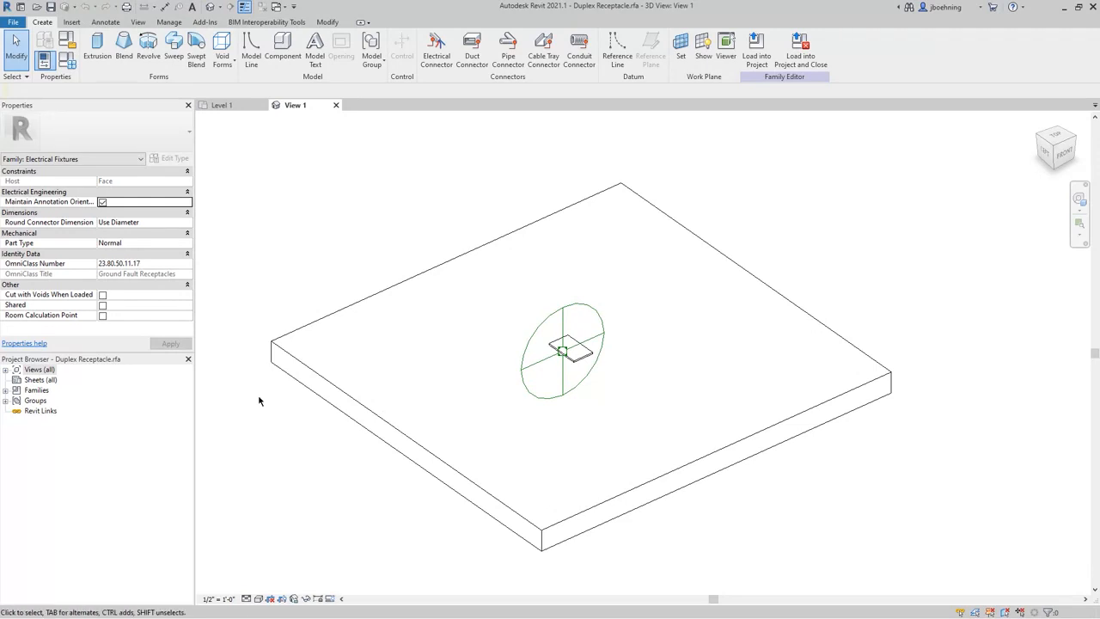
# Open the family's Ref. Level floor plan and examine the receptacle geometry and the nested annotation symbol.
pyautogui.click(26, 372)
pyautogui.click(5, 369)
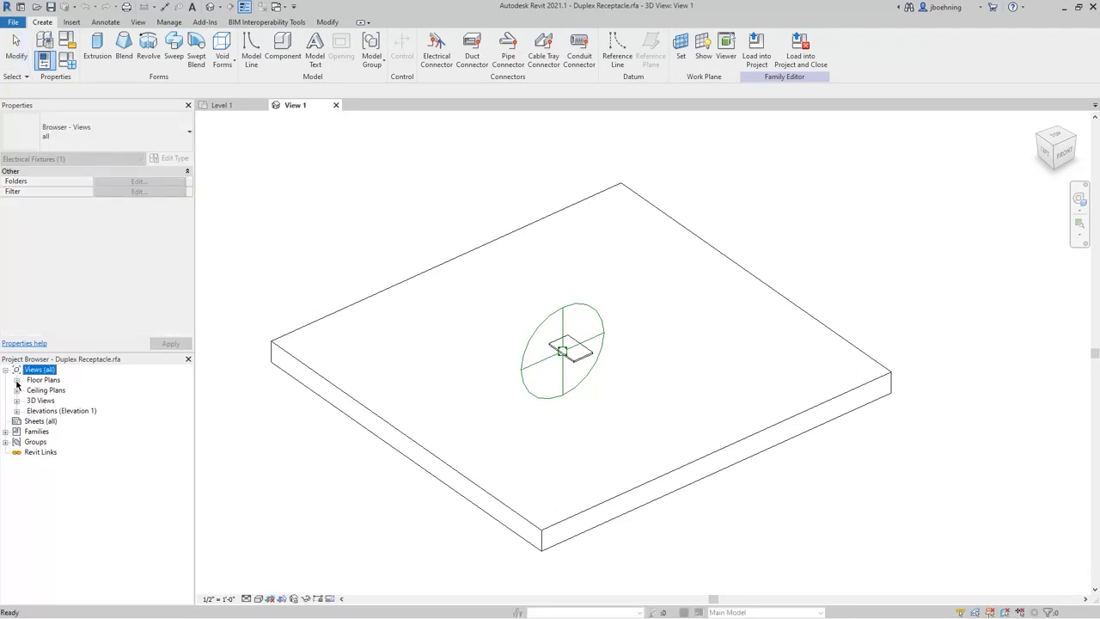
pyautogui.doubleClick(44, 391)
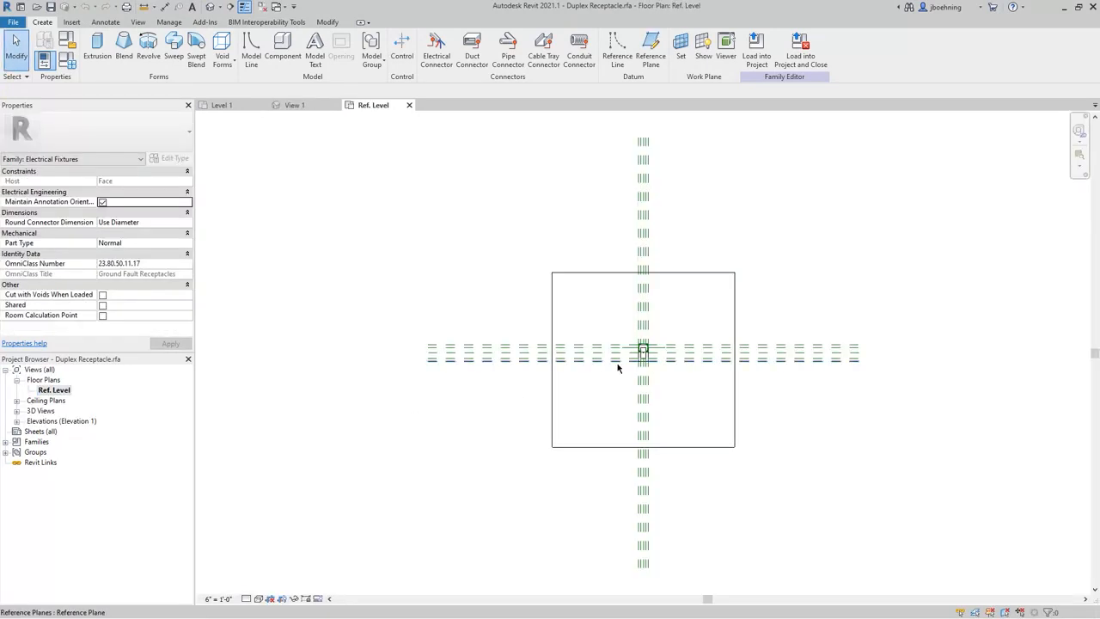
pyautogui.scroll(5, 643, 355)
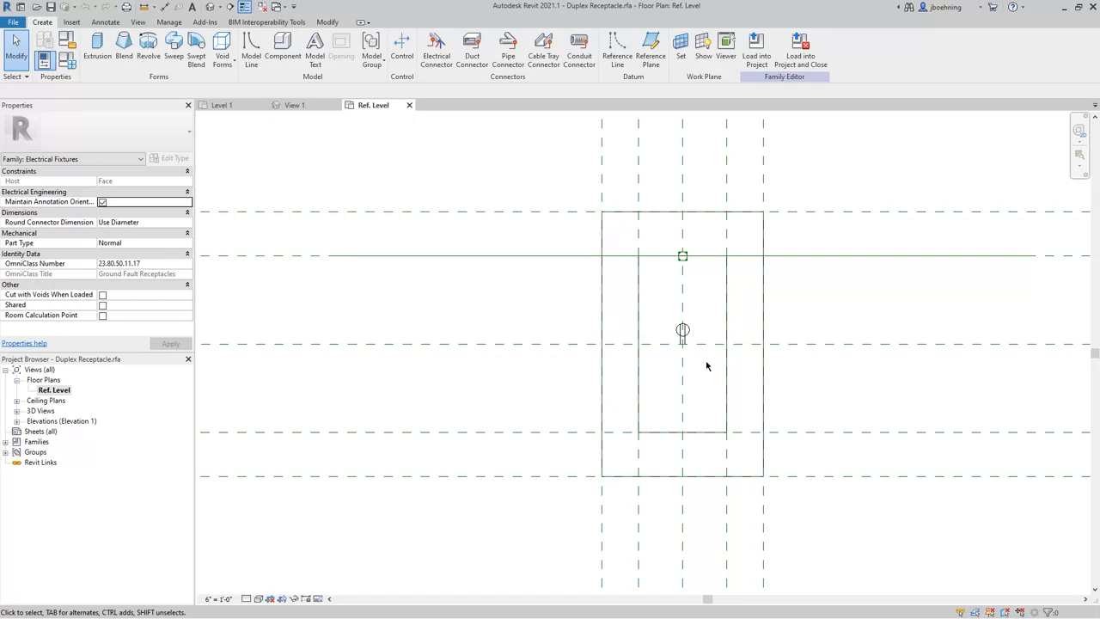
pyautogui.scroll(-3, 704, 361)
pyautogui.scroll(-3, 704, 364)
pyautogui.moveTo(773, 405); pyautogui.dragTo(704, 397, button='middle')
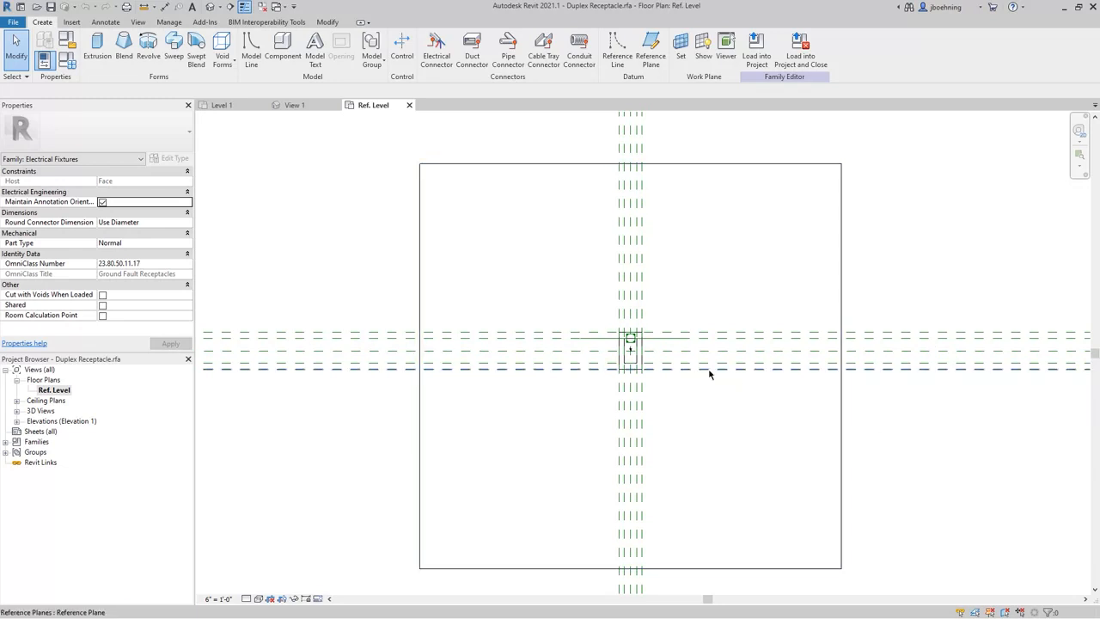
pyautogui.scroll(5, 630, 353)
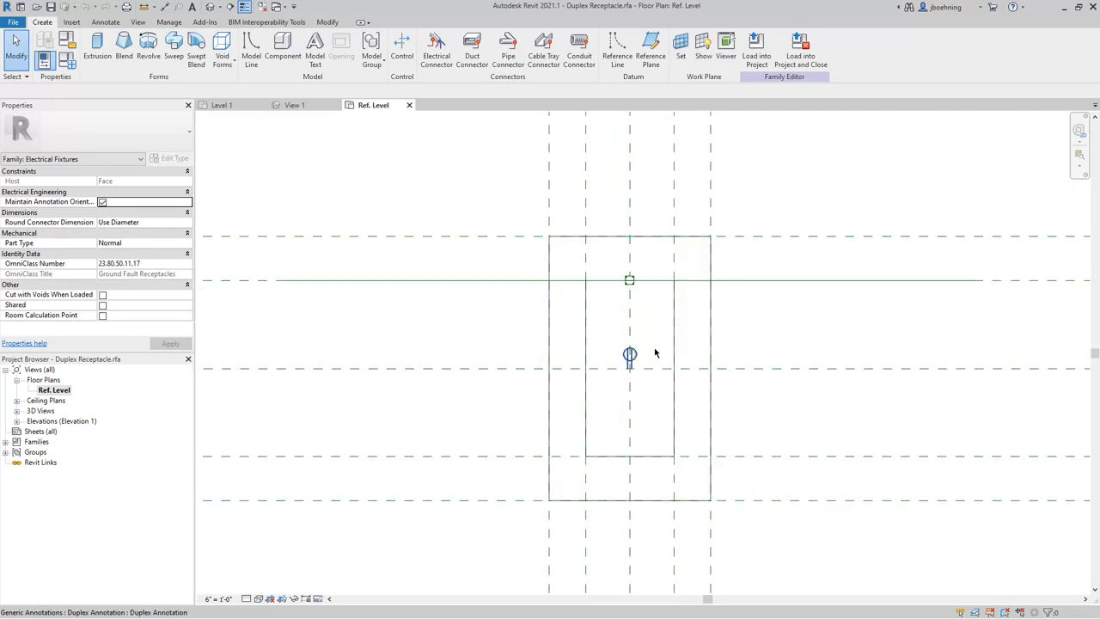
# Review the visibility settings of the outer rectangular extrusion, including its view directions and detail levels.
pyautogui.click(710, 343)
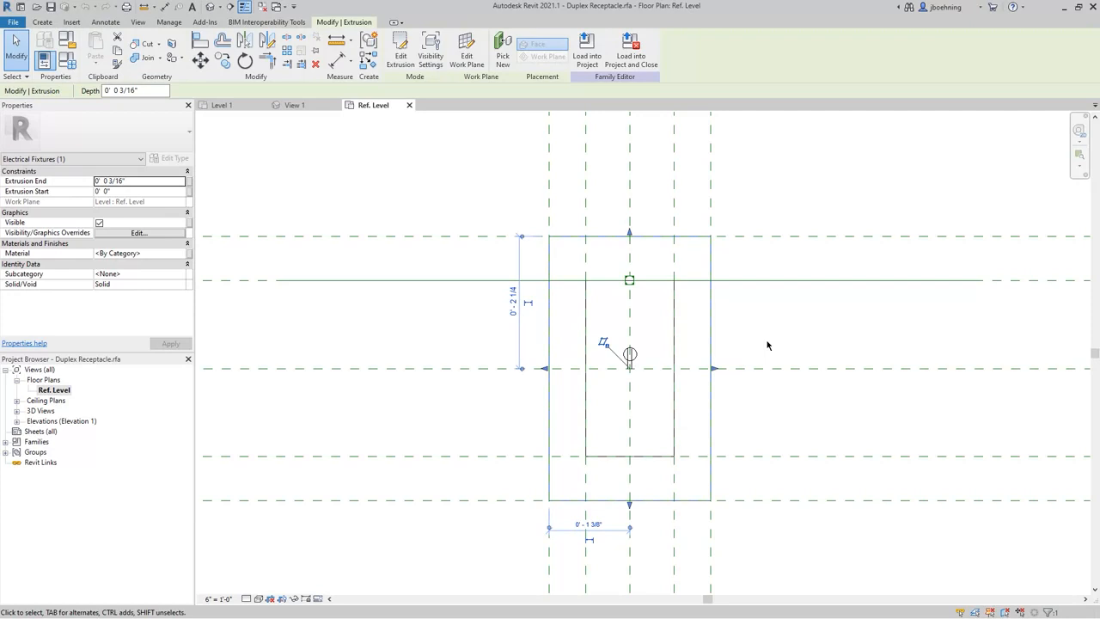
pyautogui.click(436, 71)
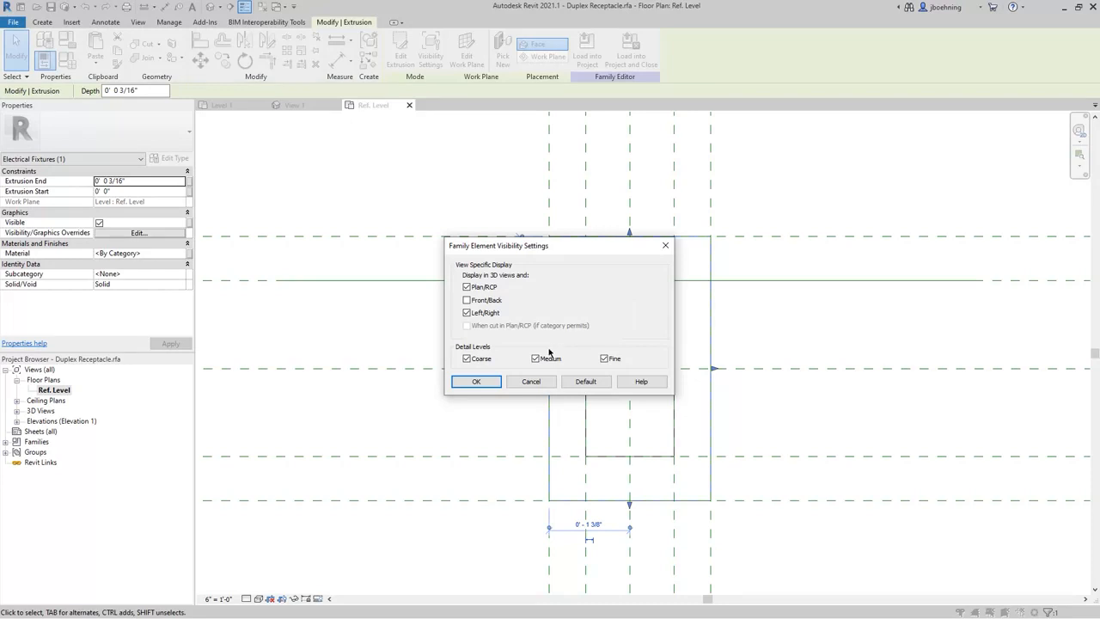
pyautogui.click(483, 383)
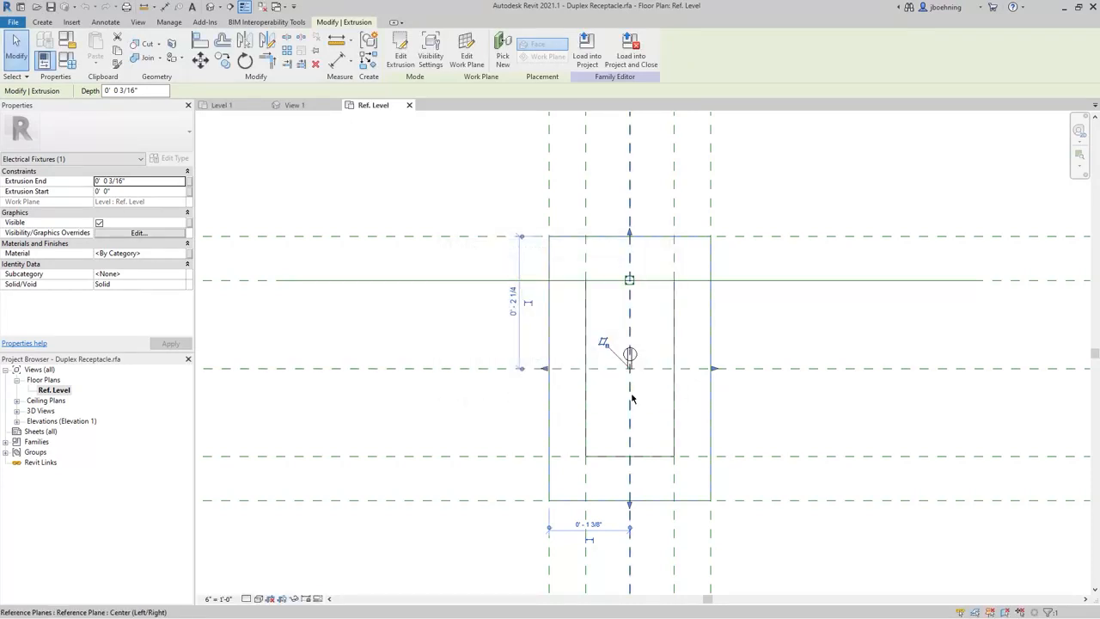
# Review which detail levels the nested Duplex Annotation is set to display in.
pyautogui.scroll(2, 632, 396)
pyautogui.click(634, 328)
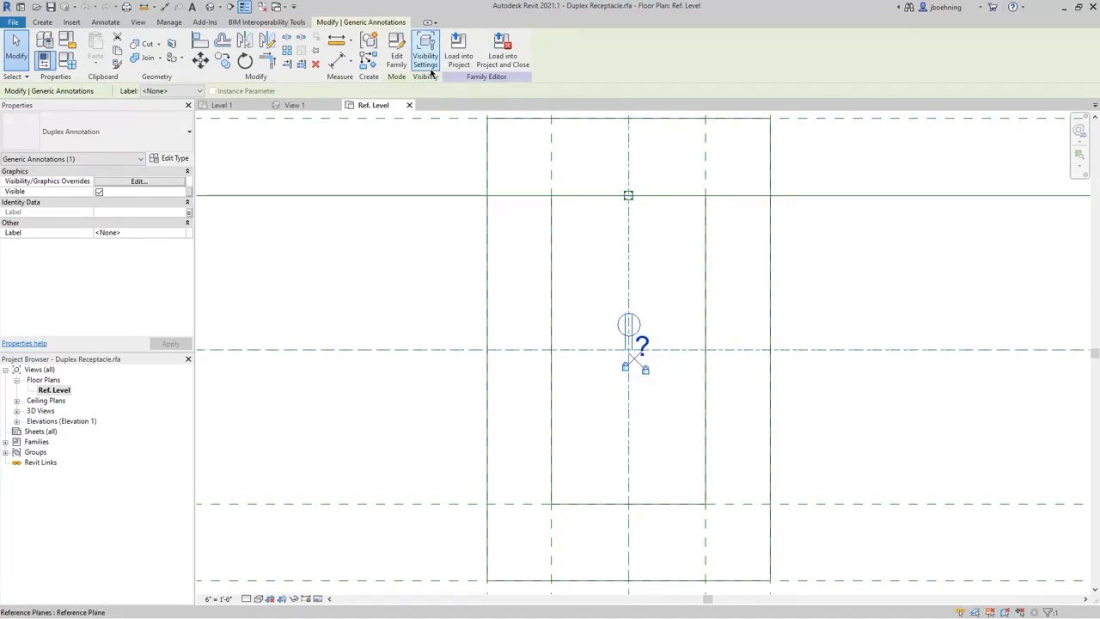
pyautogui.click(426, 61)
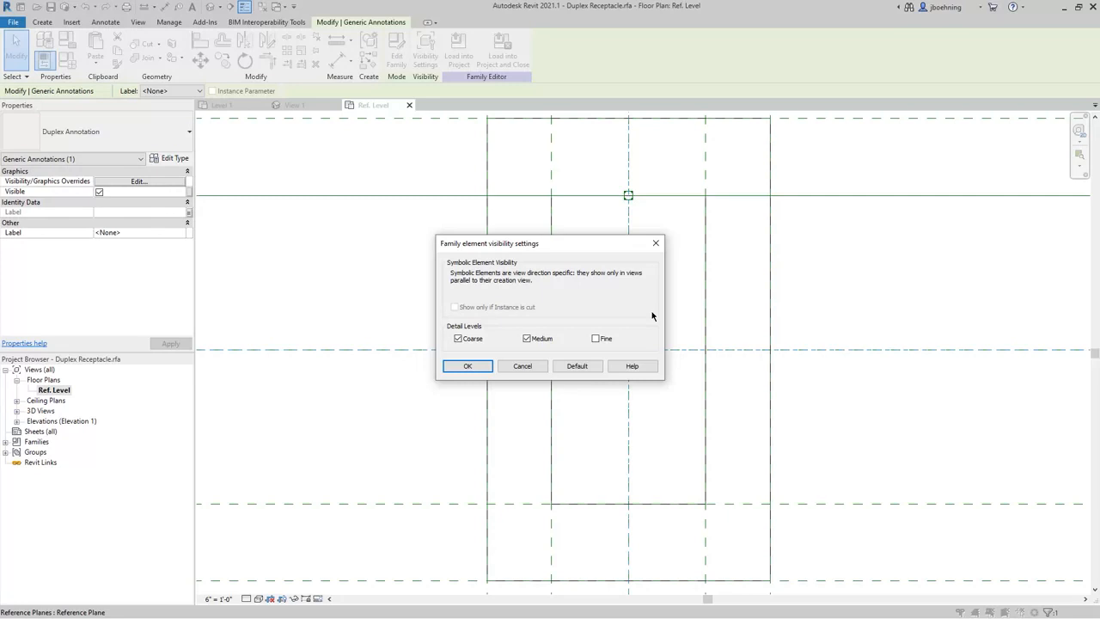
pyautogui.click(469, 366)
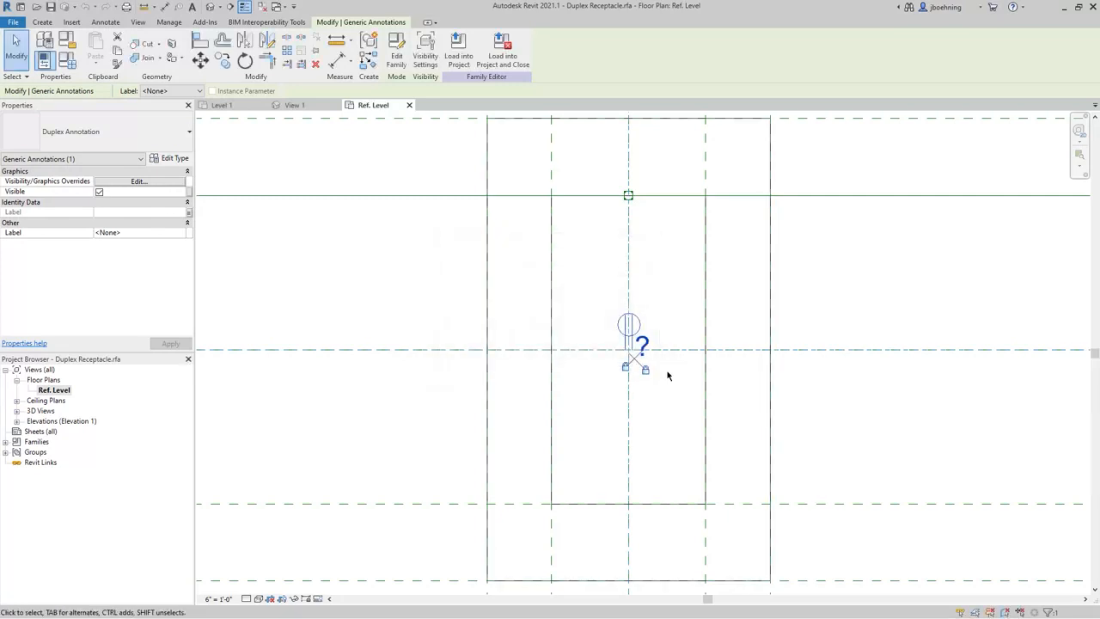
pyautogui.scroll(-5, 668, 375)
pyautogui.click(727, 394)
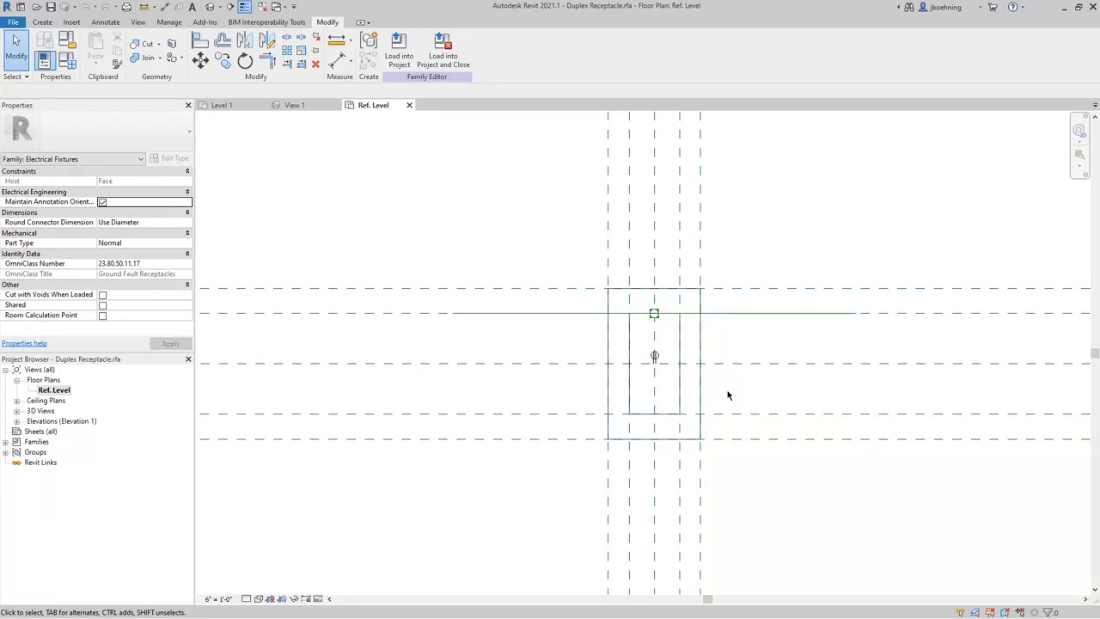
# Switch to the project's Level 1 plan to compare the family geometry with the fixtures along the wall.
pyautogui.scroll(2, 722, 392)
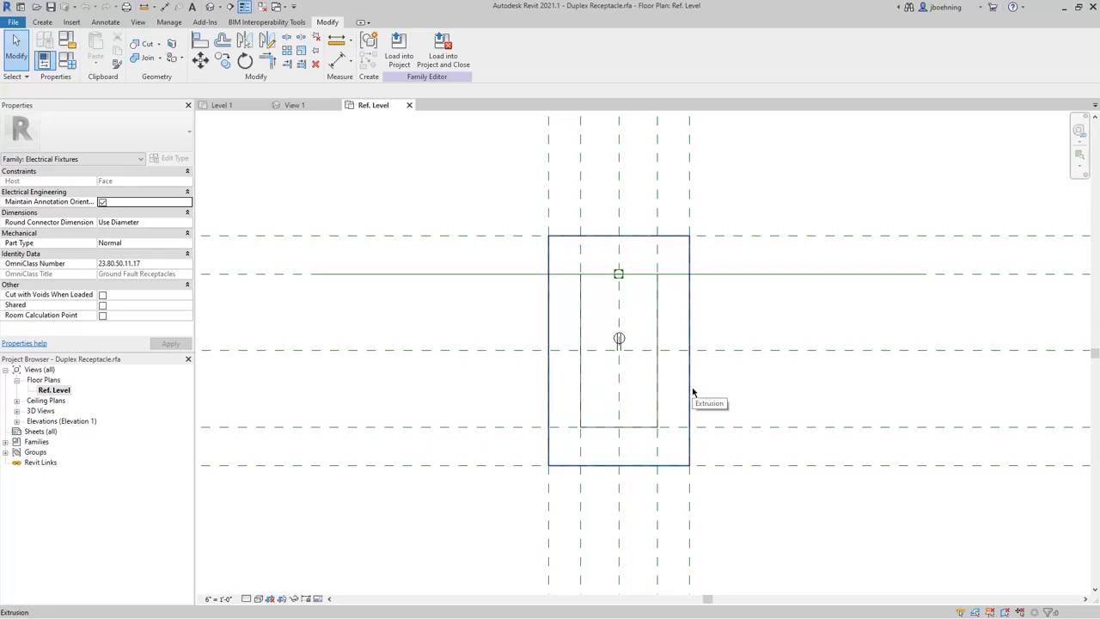
pyautogui.scroll(-3, 692, 392)
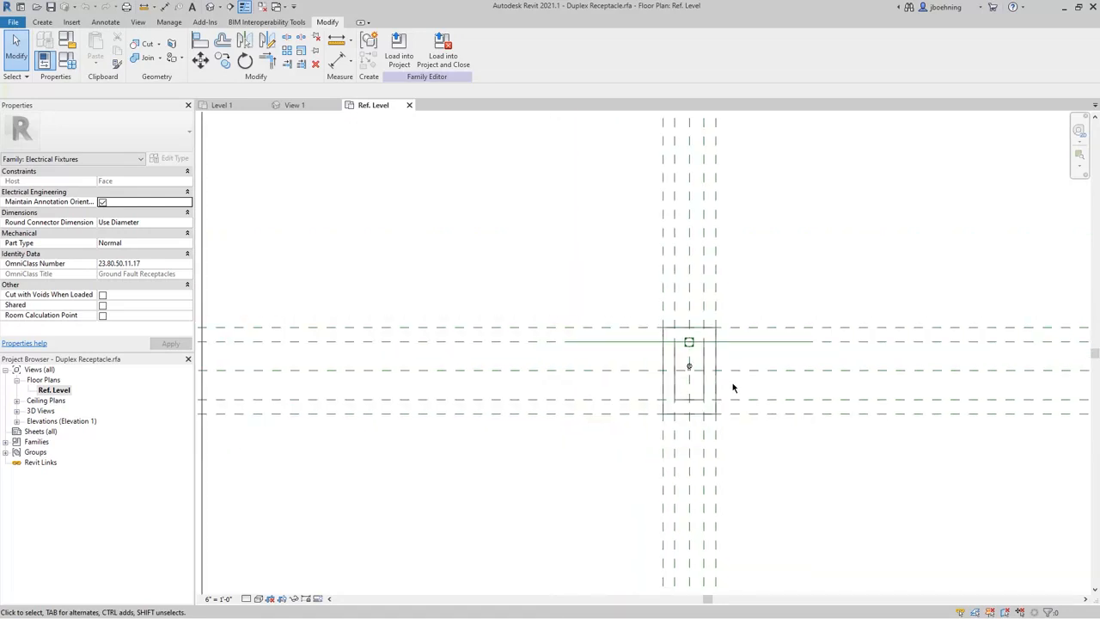
pyautogui.scroll(-3, 733, 388)
pyautogui.moveTo(788, 435); pyautogui.dragTo(716, 390, button='middle')
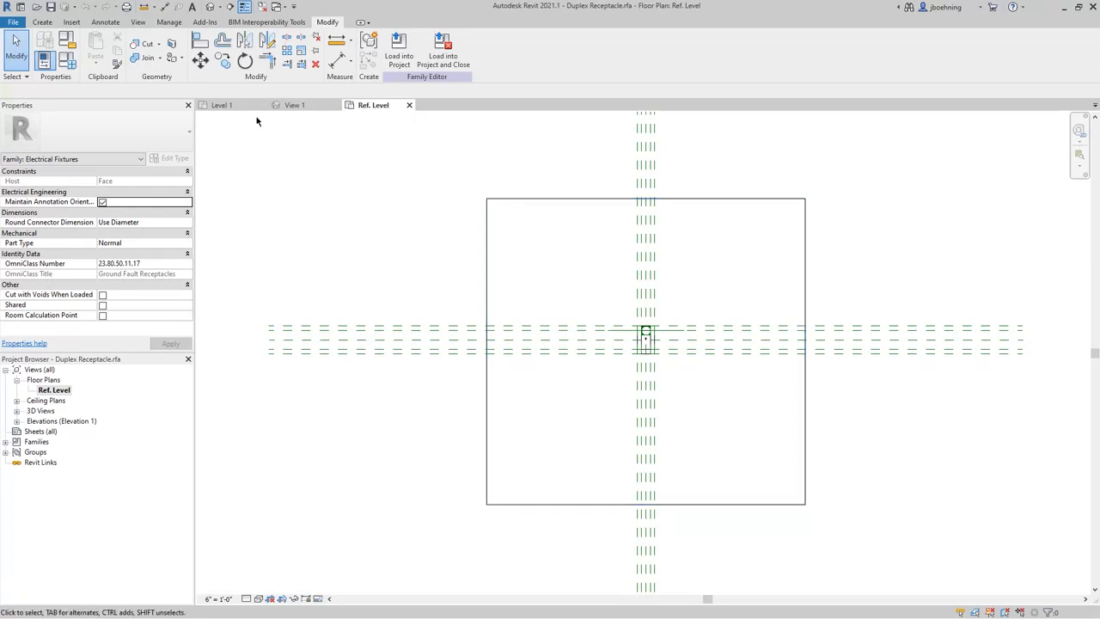
pyautogui.click(228, 107)
pyautogui.scroll(-3, 494, 418)
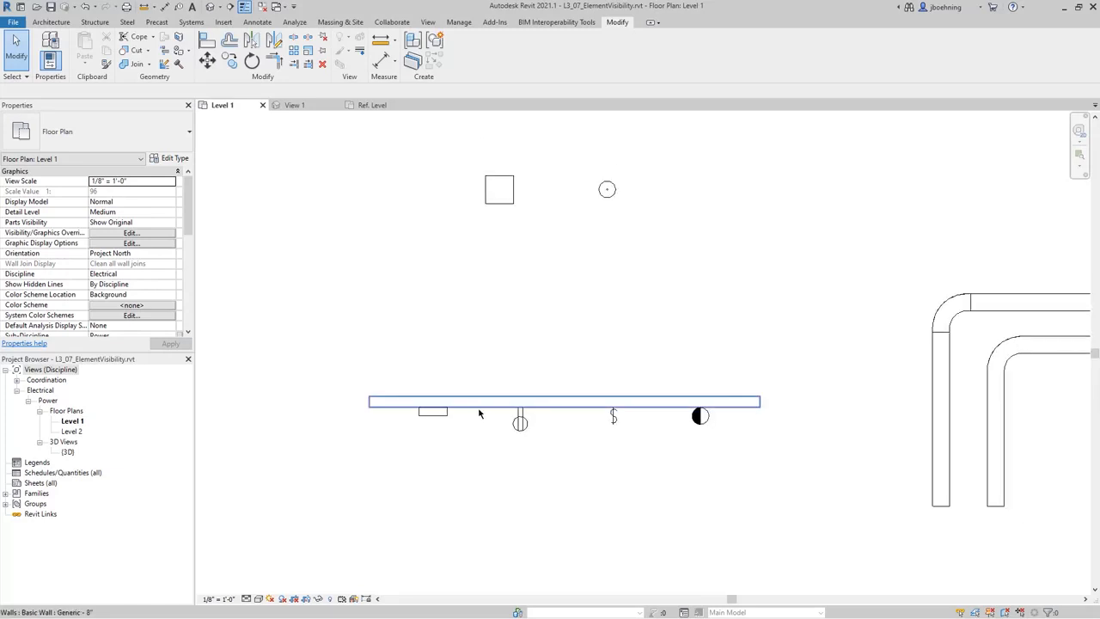
# Return to the receptacle family's Ref. Level plan and recheck the outer extrusion's visibility settings.
pyautogui.click(373, 107)
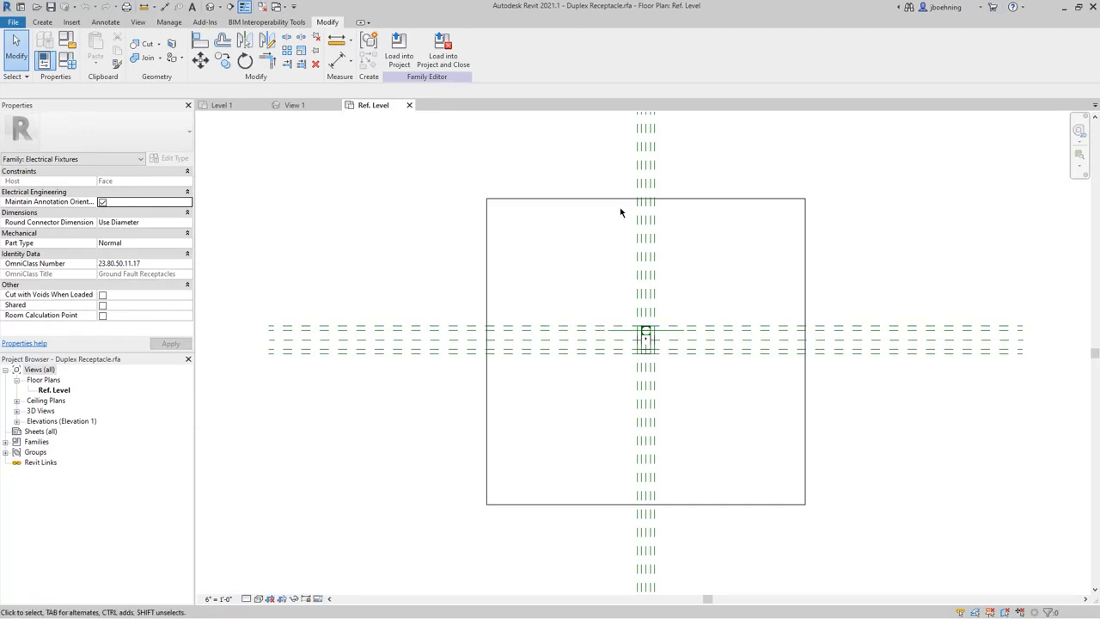
pyautogui.scroll(5, 647, 343)
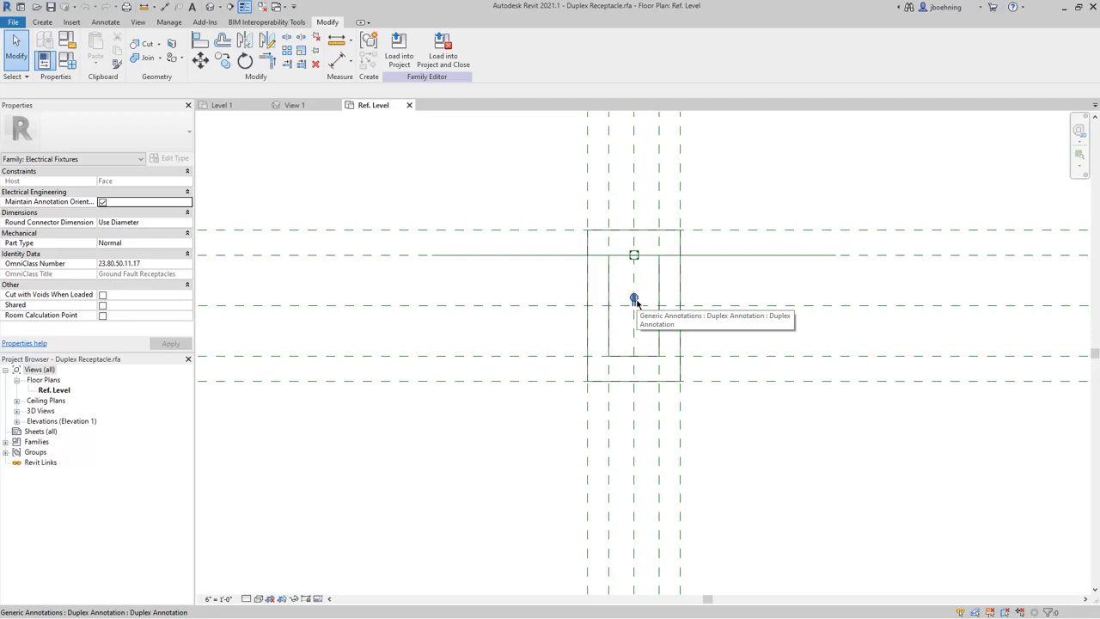
pyautogui.click(679, 301)
pyautogui.click(432, 68)
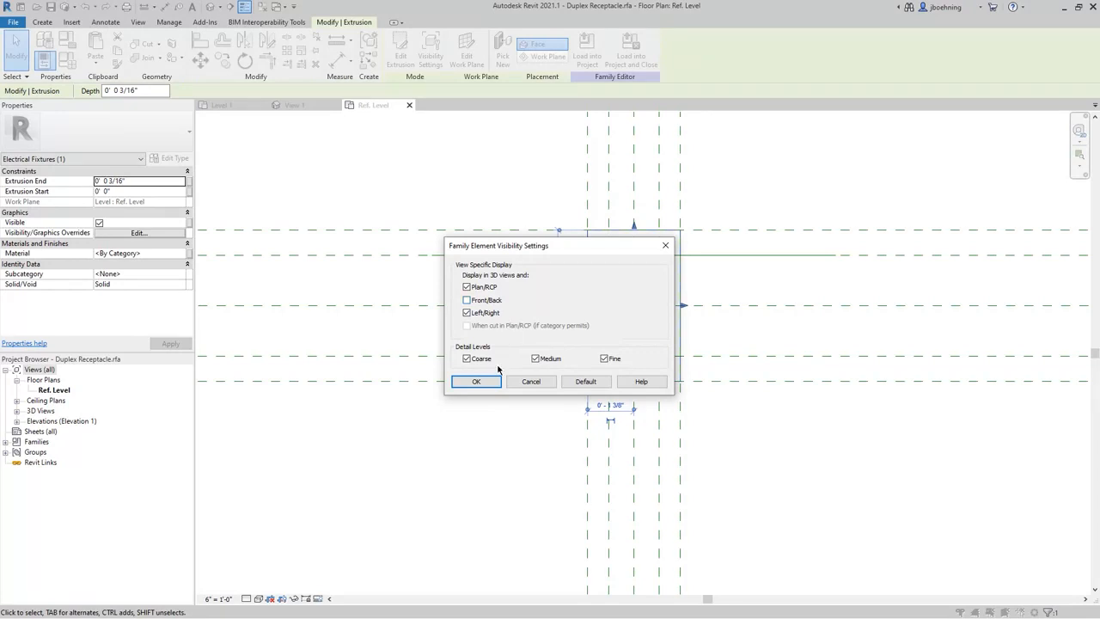
pyautogui.click(488, 381)
pyautogui.click(503, 435)
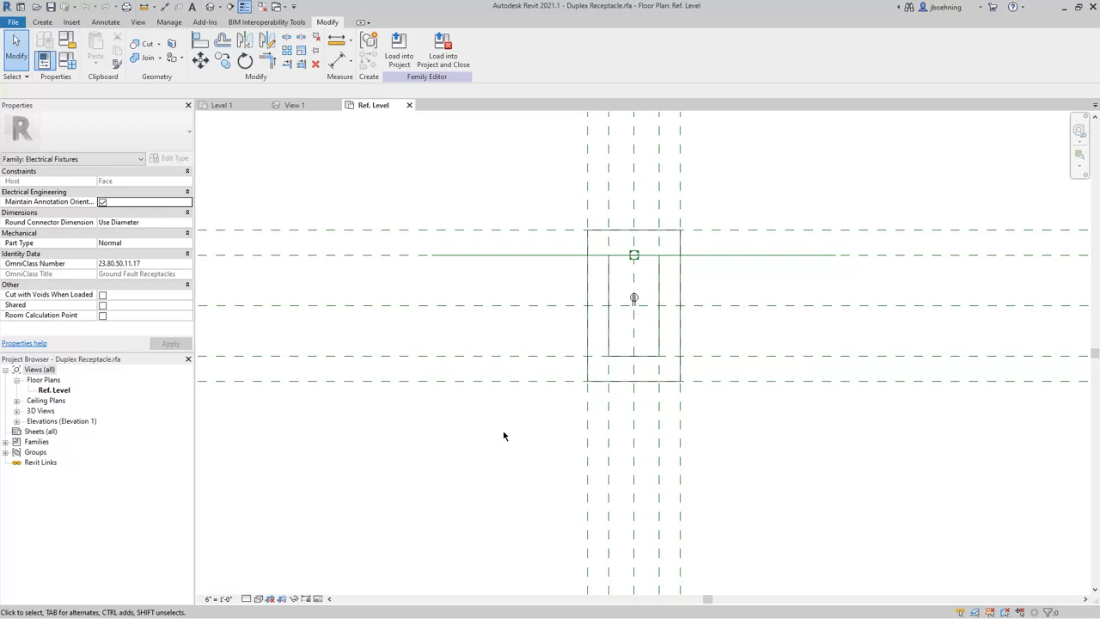
# Open the family's Front elevation and examine the receptacle box outline around the connector.
pyautogui.scroll(-2, 508, 428)
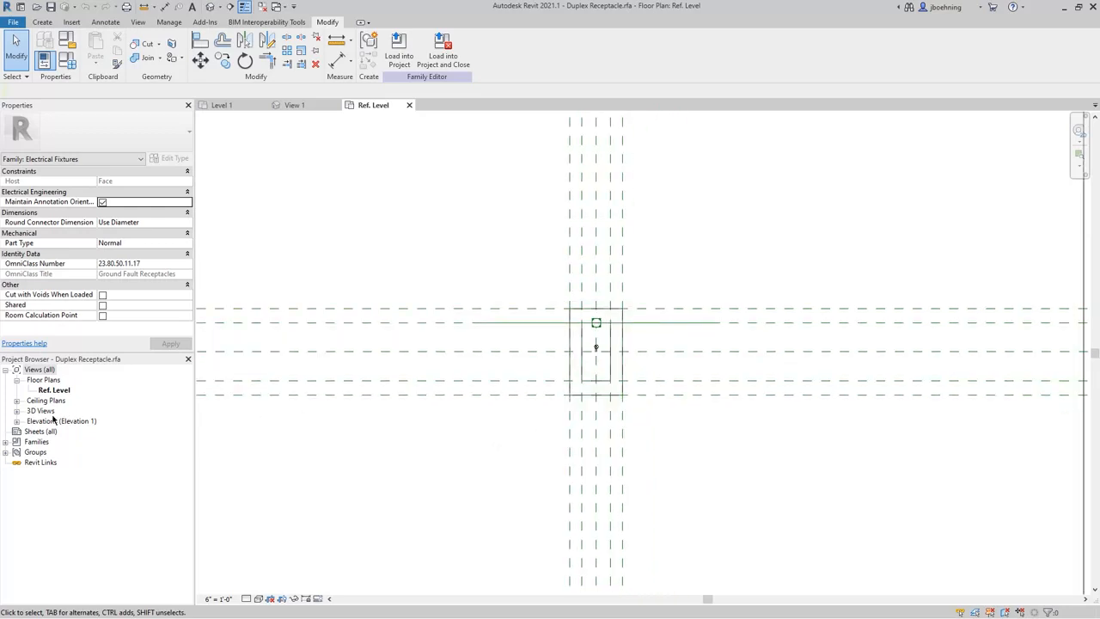
pyautogui.click(16, 421)
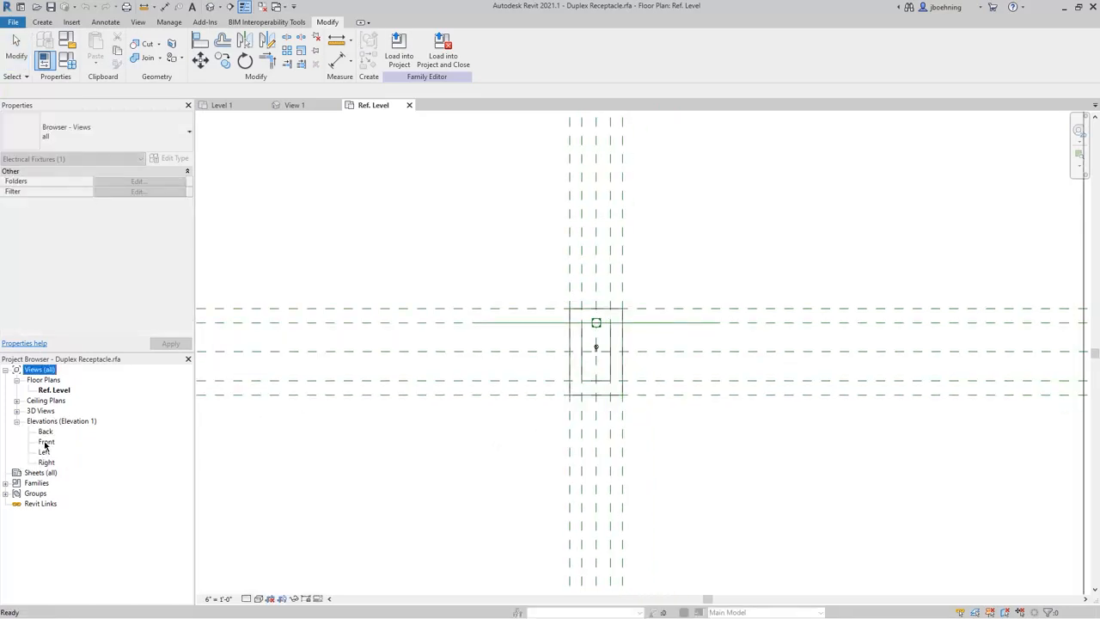
pyautogui.doubleClick(46, 442)
pyautogui.scroll(10, 643, 488)
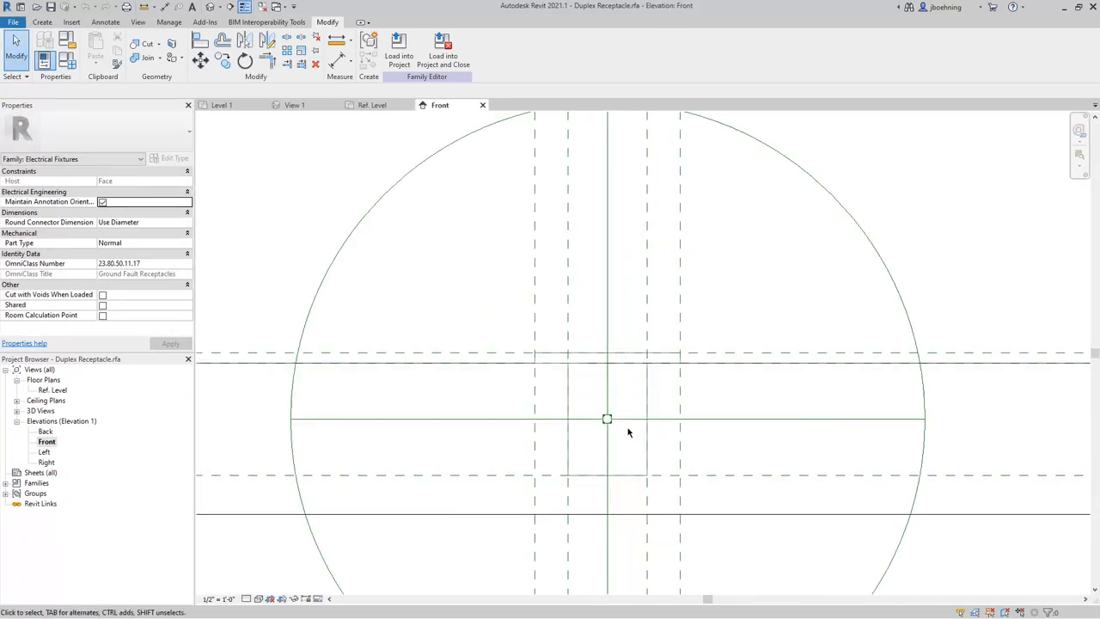
pyautogui.scroll(2, 628, 432)
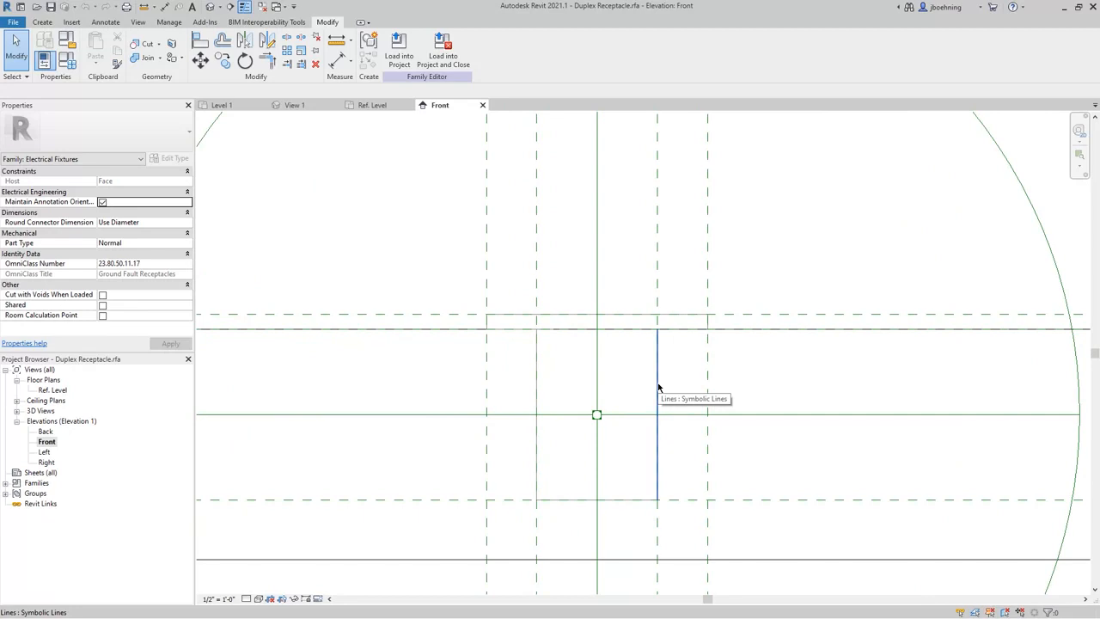
# Review the detail-level visibility settings of the symbolic line forming the receptacle box outline in the Front elevation.
pyautogui.click(658, 388)
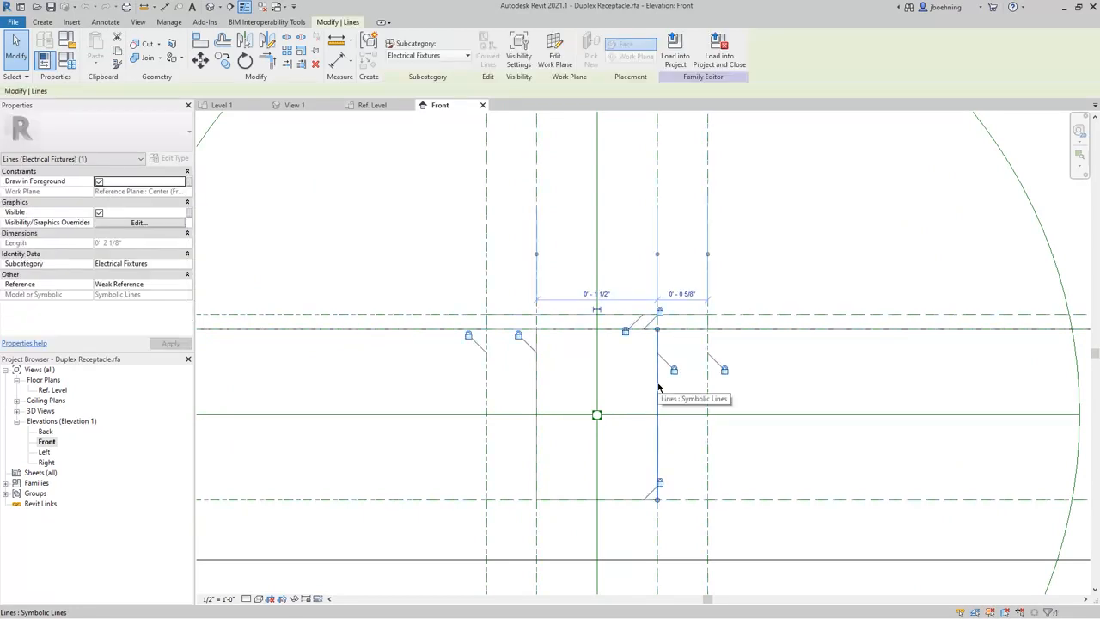
pyautogui.click(518, 56)
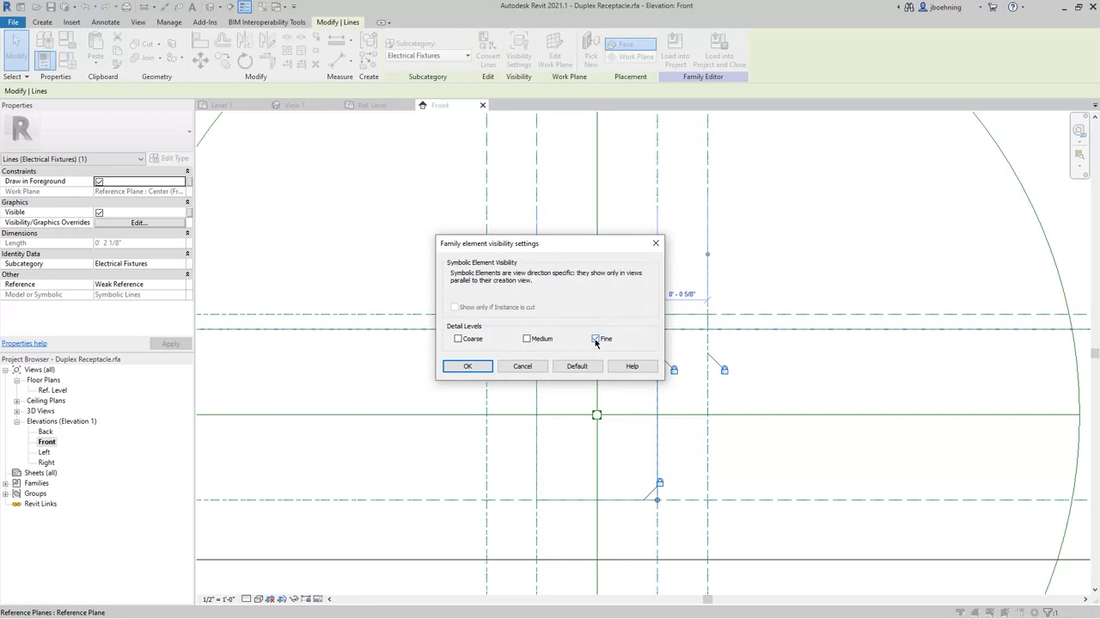
pyautogui.click(468, 367)
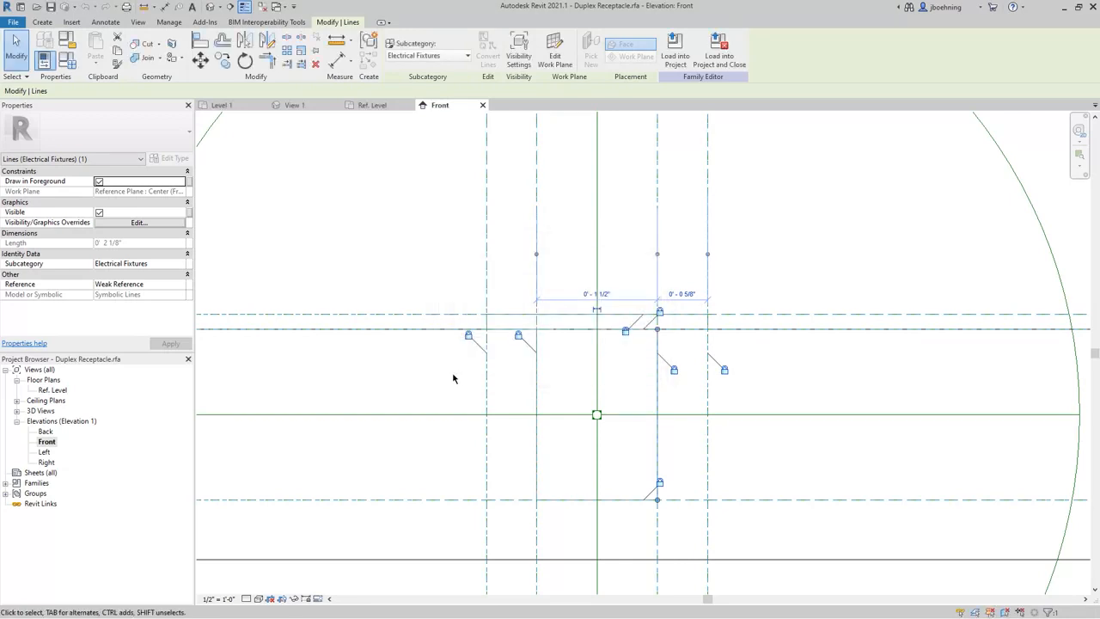
pyautogui.scroll(-3, 454, 375)
pyautogui.click(428, 328)
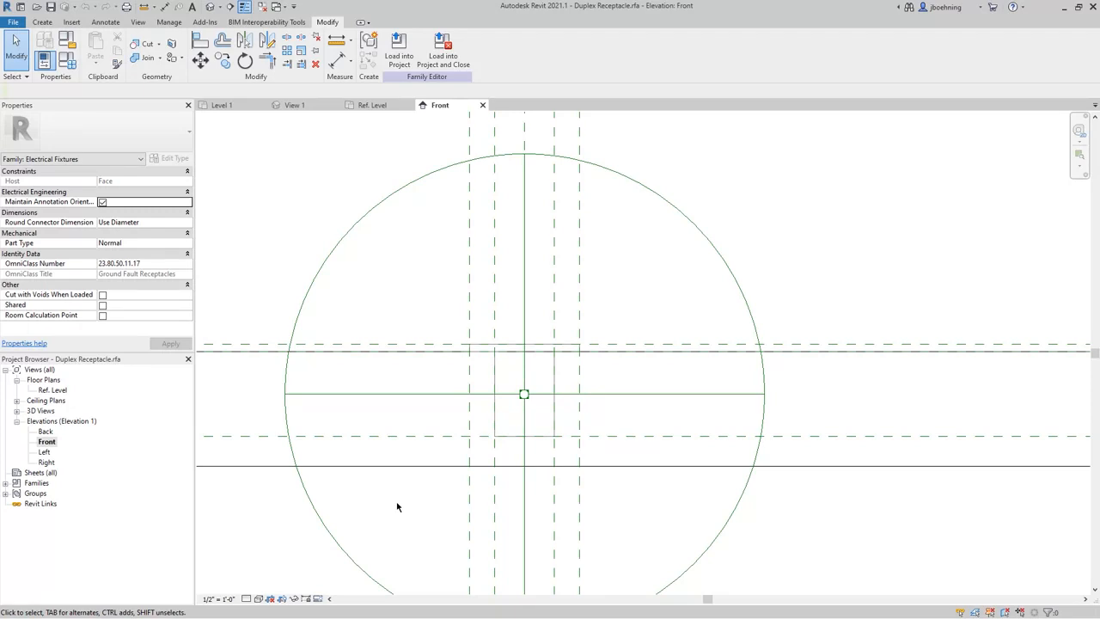
pyautogui.scroll(-3, 397, 506)
pyautogui.moveTo(398, 507); pyautogui.dragTo(558, 411, button='middle')
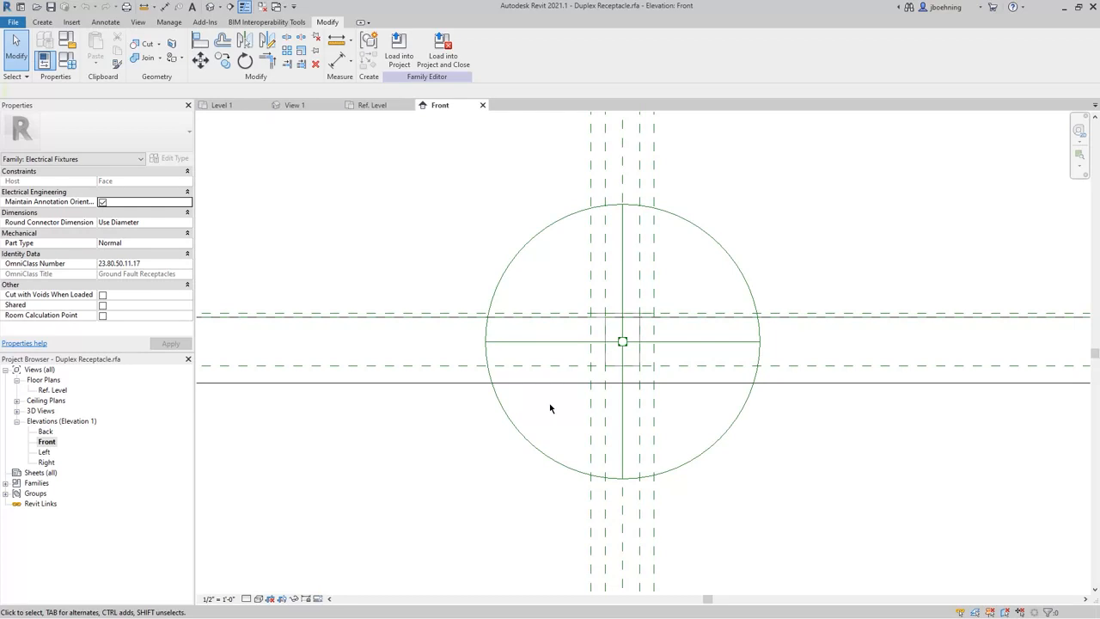
# Open the Dry Type Transformer family from the project's Level 1 plan for editing and show its Ref. Level plan.
pyautogui.click(225, 106)
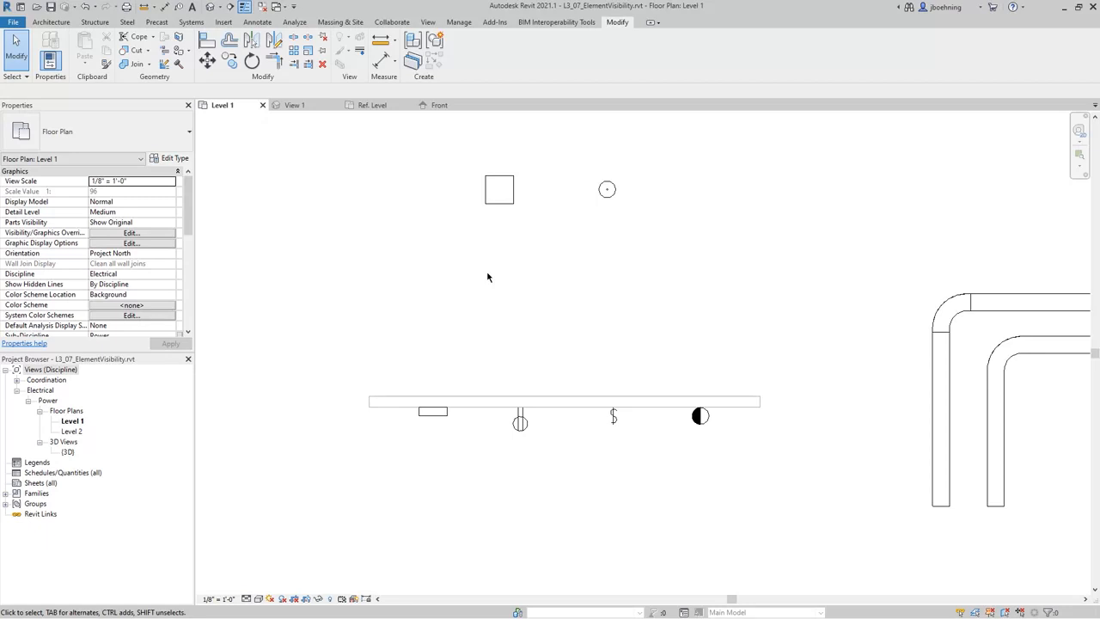
pyautogui.click(499, 206)
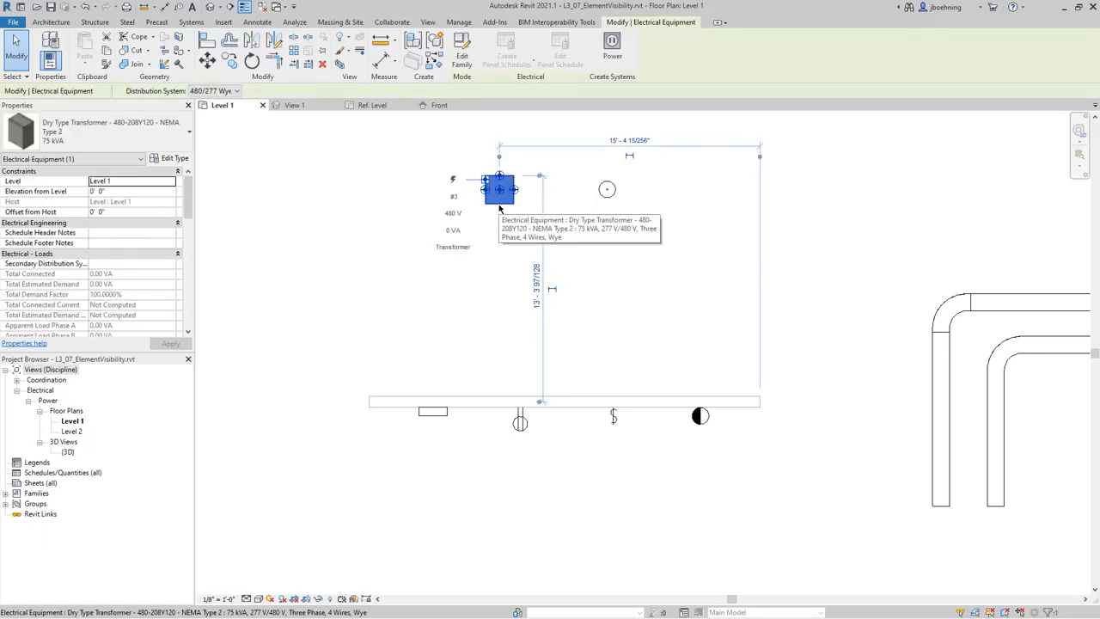
pyautogui.click(464, 67)
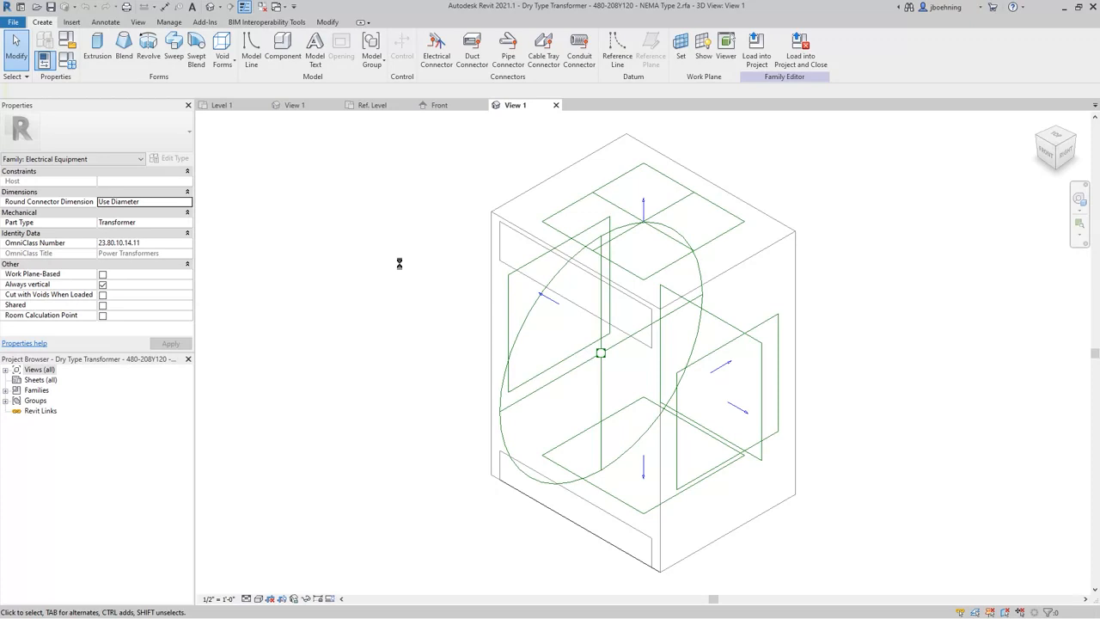
pyautogui.click(6, 370)
pyautogui.click(17, 381)
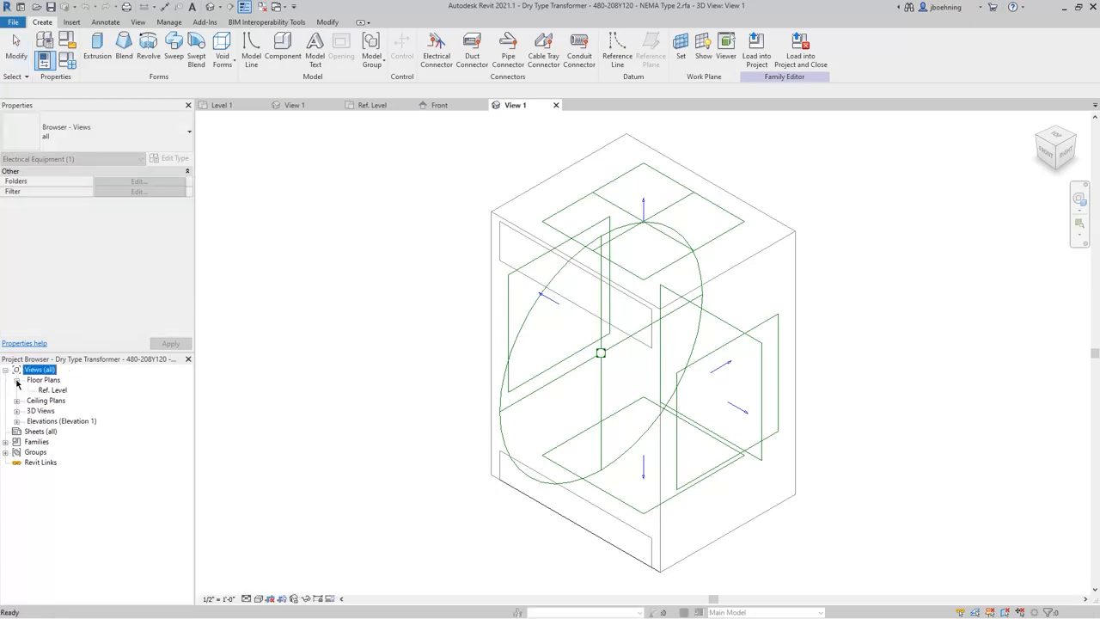
pyautogui.doubleClick(49, 391)
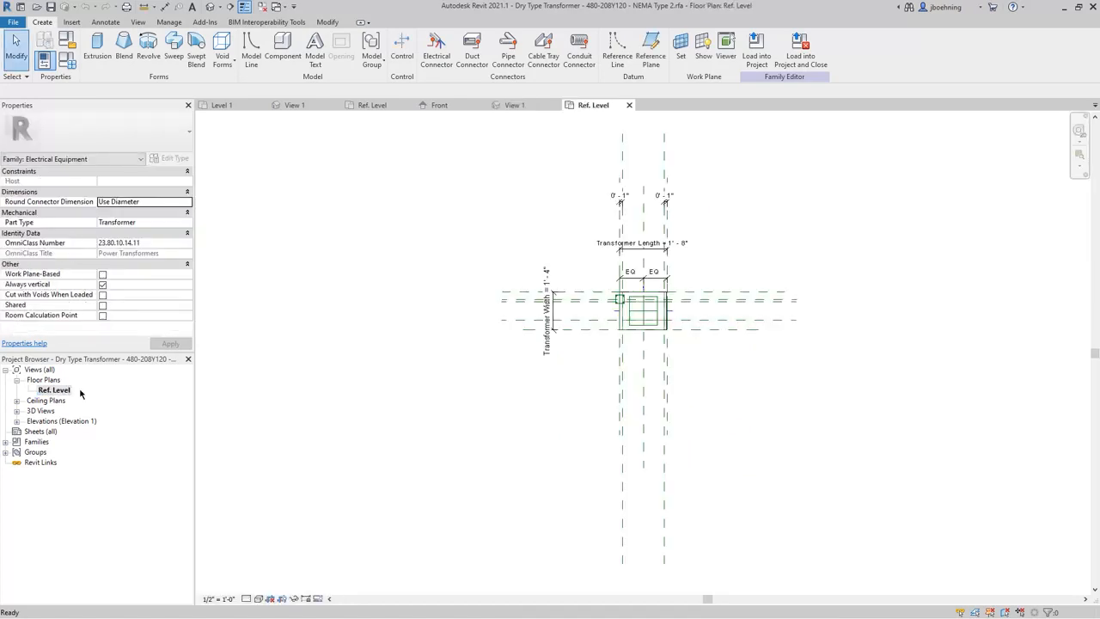
# Draw a vertical reference plane to the left of the transformer, between it and the Transformer Width dimension.
pyautogui.scroll(4, 623, 307)
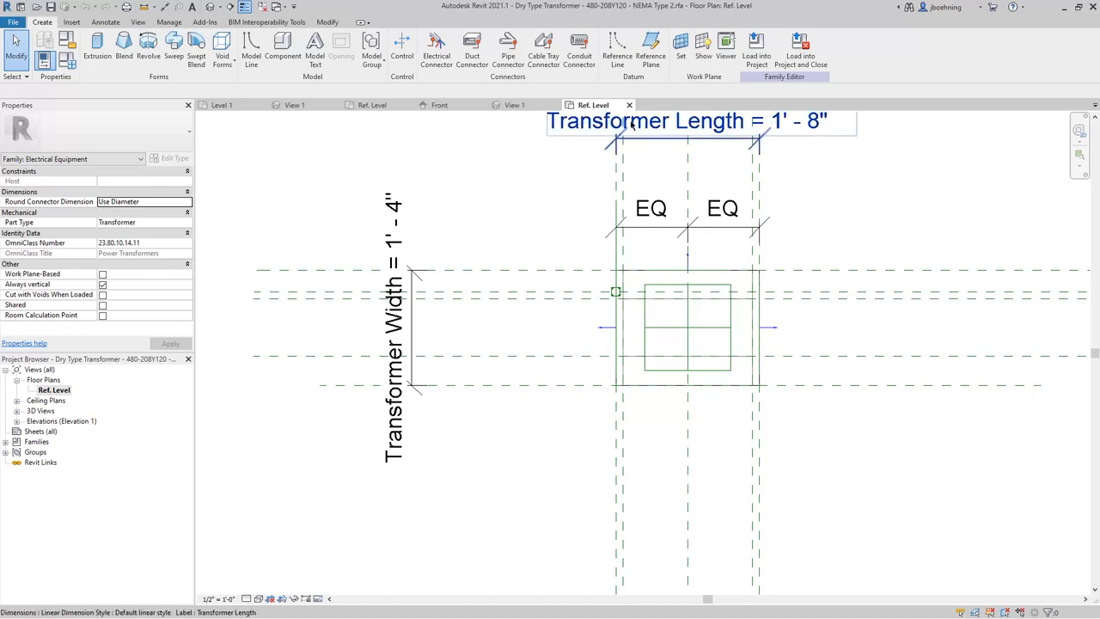
pyautogui.click(650, 52)
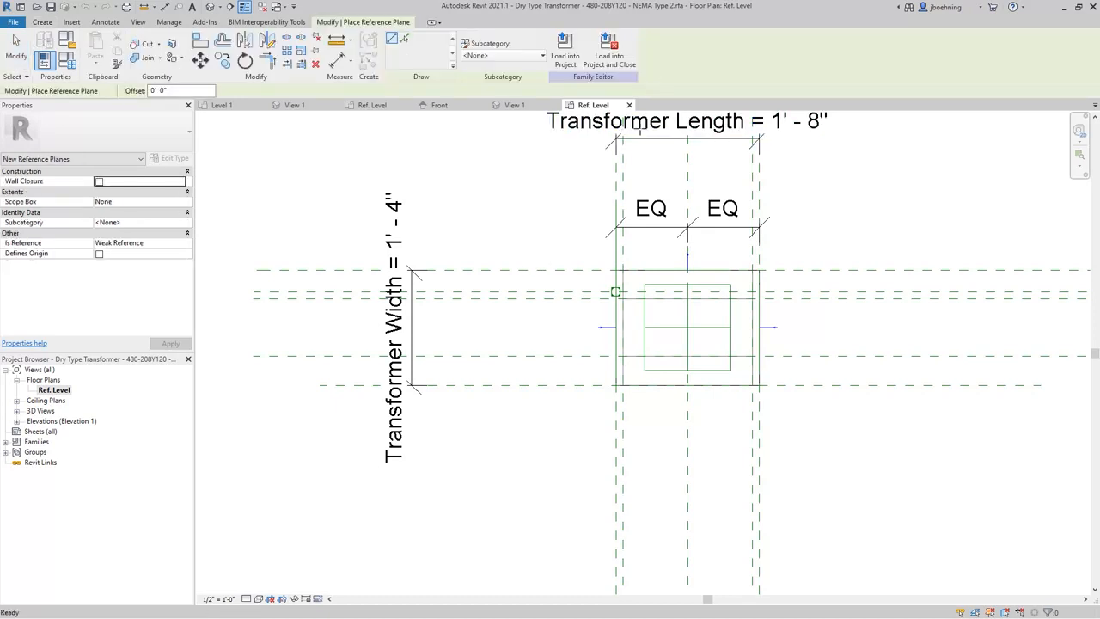
pyautogui.click(503, 168)
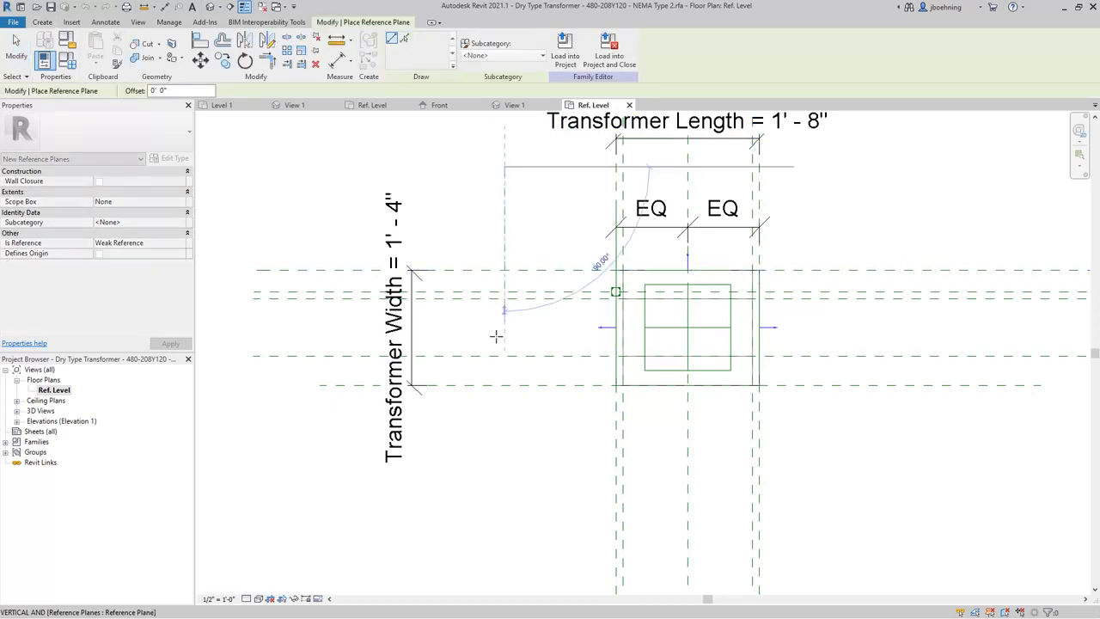
pyautogui.click(504, 504)
pyautogui.click(15, 65)
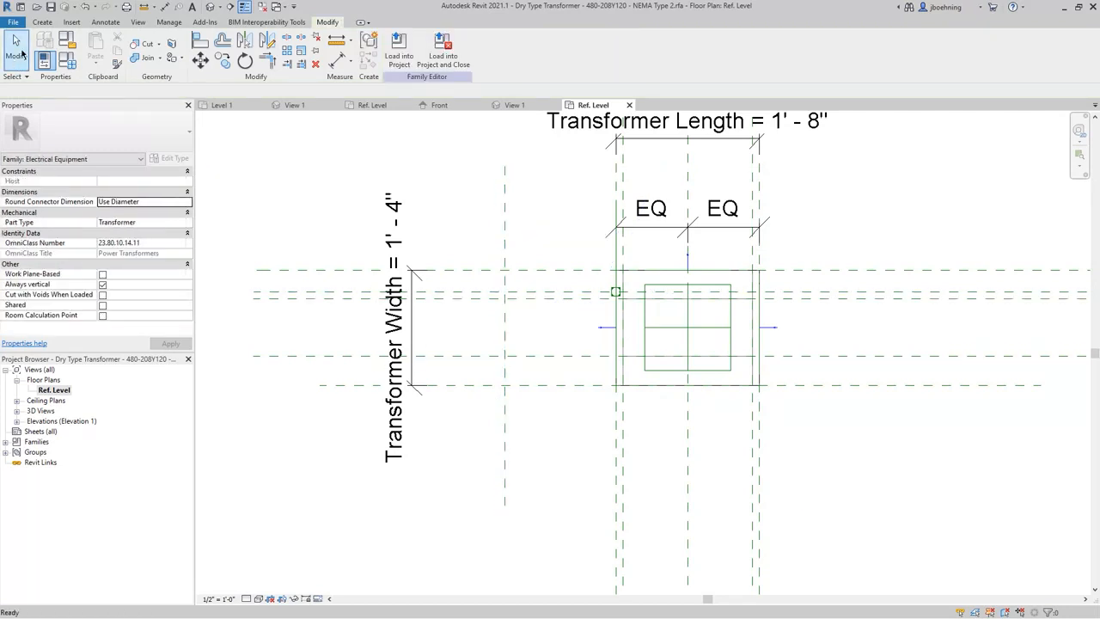
# Create a rectangular extrusion about 1' 3 1/2" by 1' 4" between the new reference plane and the transformer, locking its edge to the transformer's side.
pyautogui.click(42, 22)
pyautogui.click(95, 60)
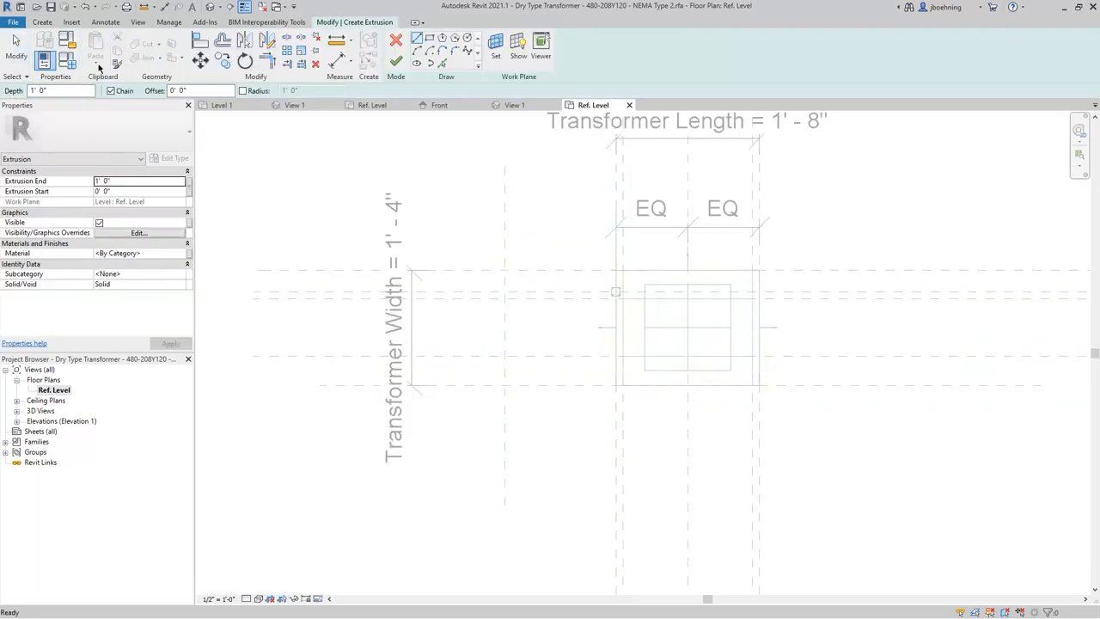
pyautogui.scroll(3, 455, 190)
pyautogui.click(429, 38)
pyautogui.click(532, 310)
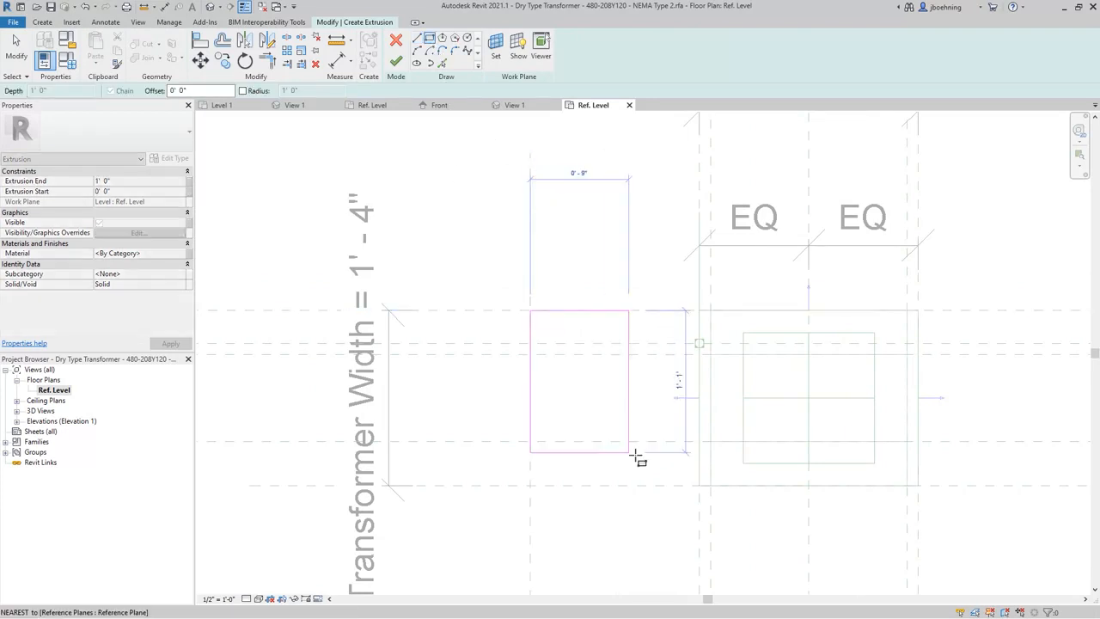
pyautogui.click(699, 486)
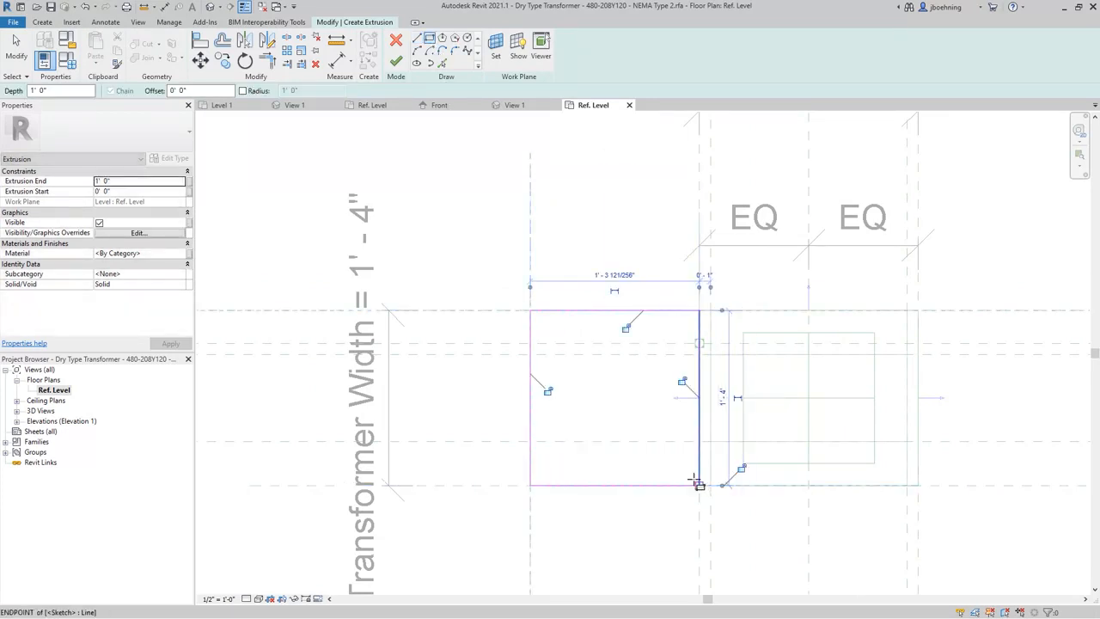
pyautogui.click(682, 381)
pyautogui.click(396, 61)
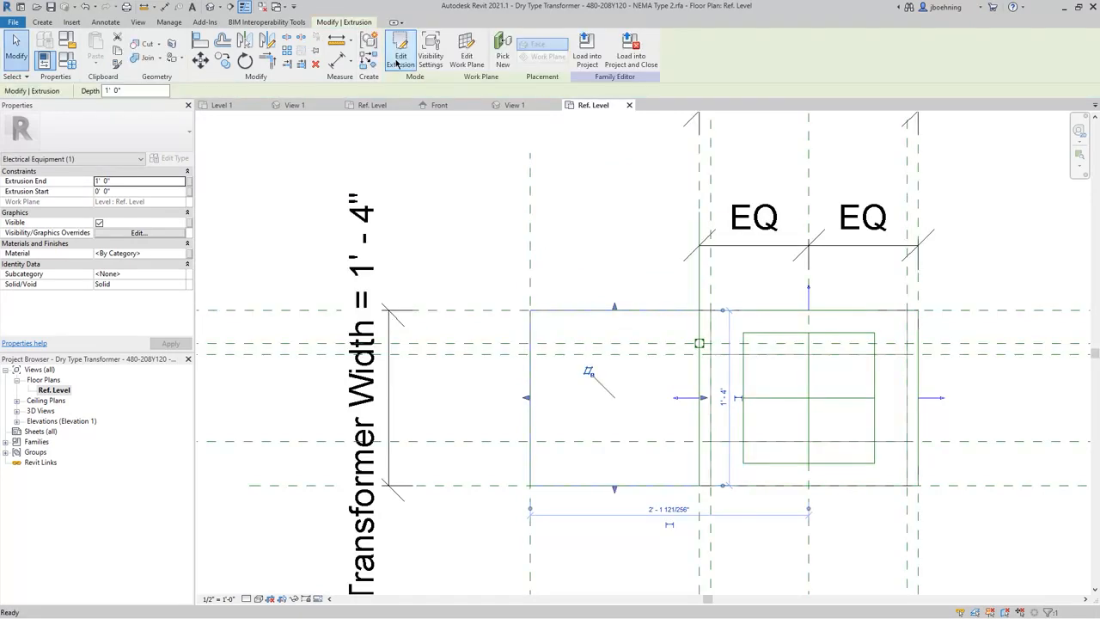
# In the transformer family's Front elevation, stretch the new extrusion's top up to the transformer's top plane, making it 2' 3" high.
pyautogui.click(16, 421)
pyautogui.click(45, 442)
pyautogui.doubleClick(47, 443)
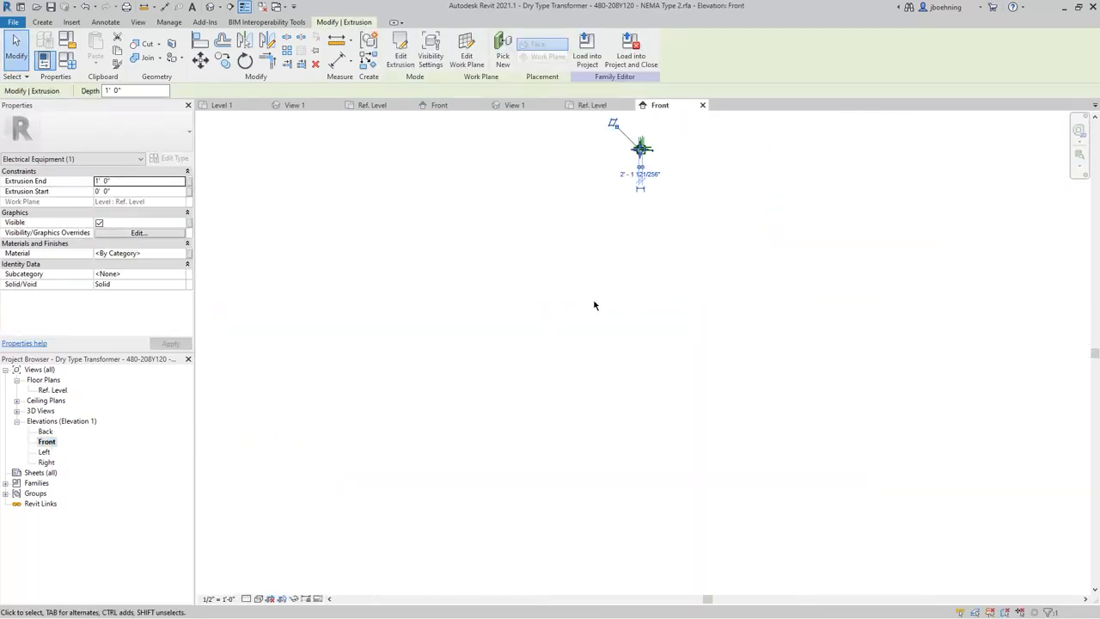
pyautogui.scroll(4, 637, 143)
pyautogui.scroll(5, 712, 253)
pyautogui.moveTo(719, 276); pyautogui.dragTo(681, 304, button='middle')
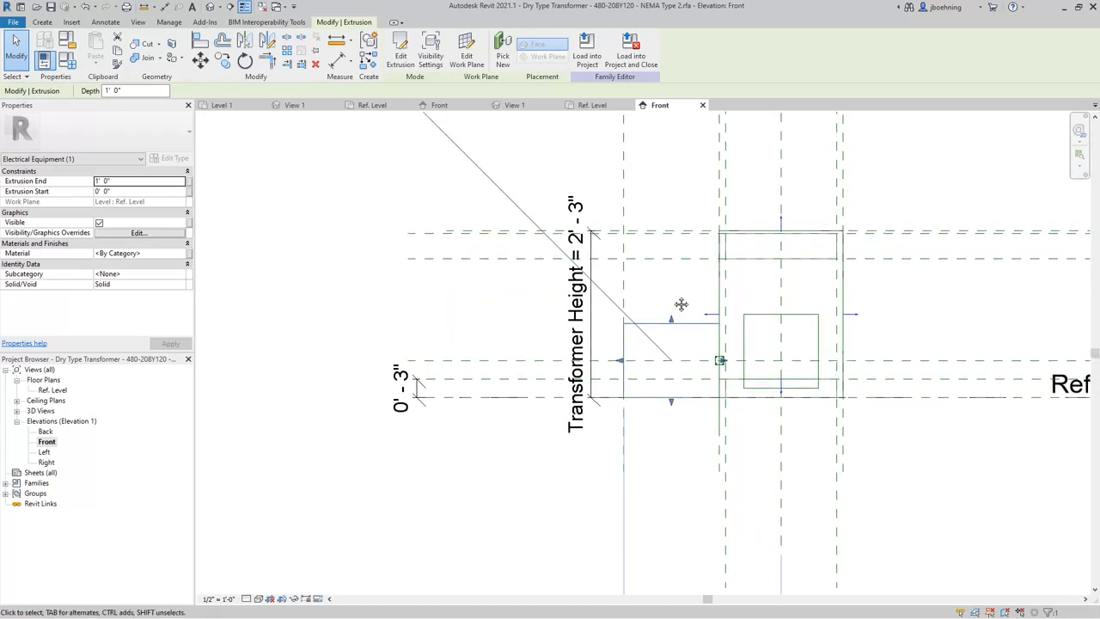
pyautogui.moveTo(671, 319); pyautogui.dragTo(672, 232)
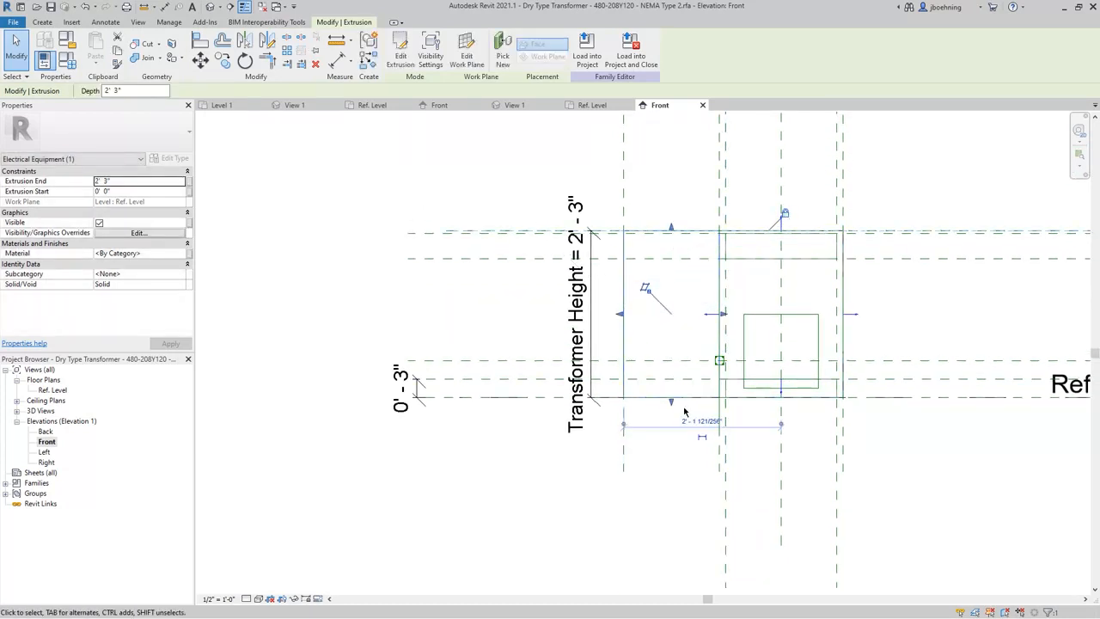
pyautogui.scroll(2, 684, 402)
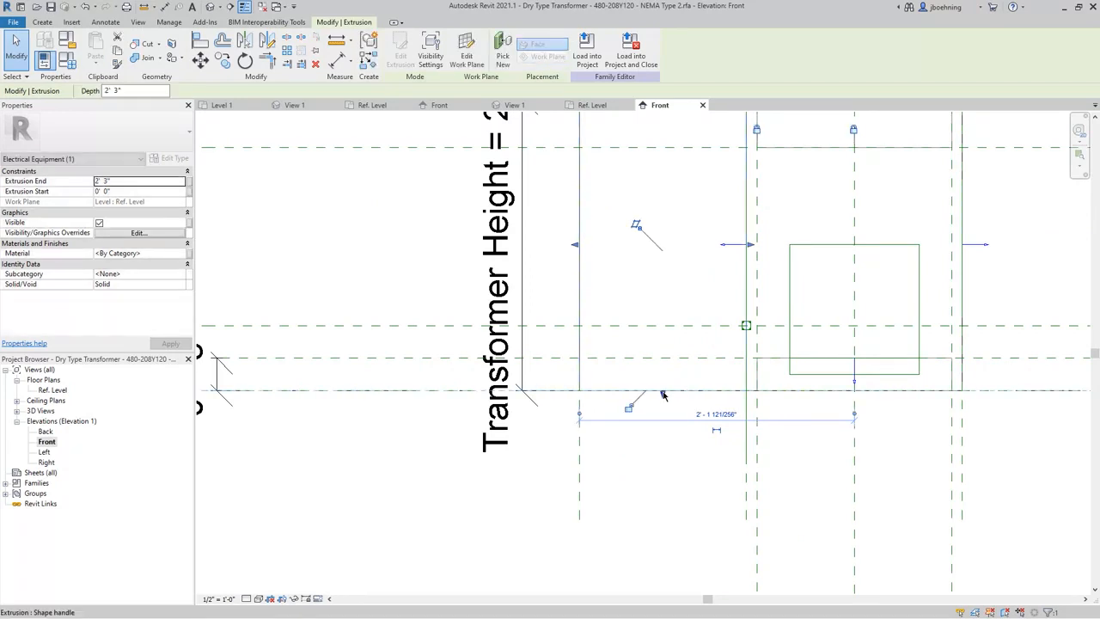
pyautogui.click(653, 479)
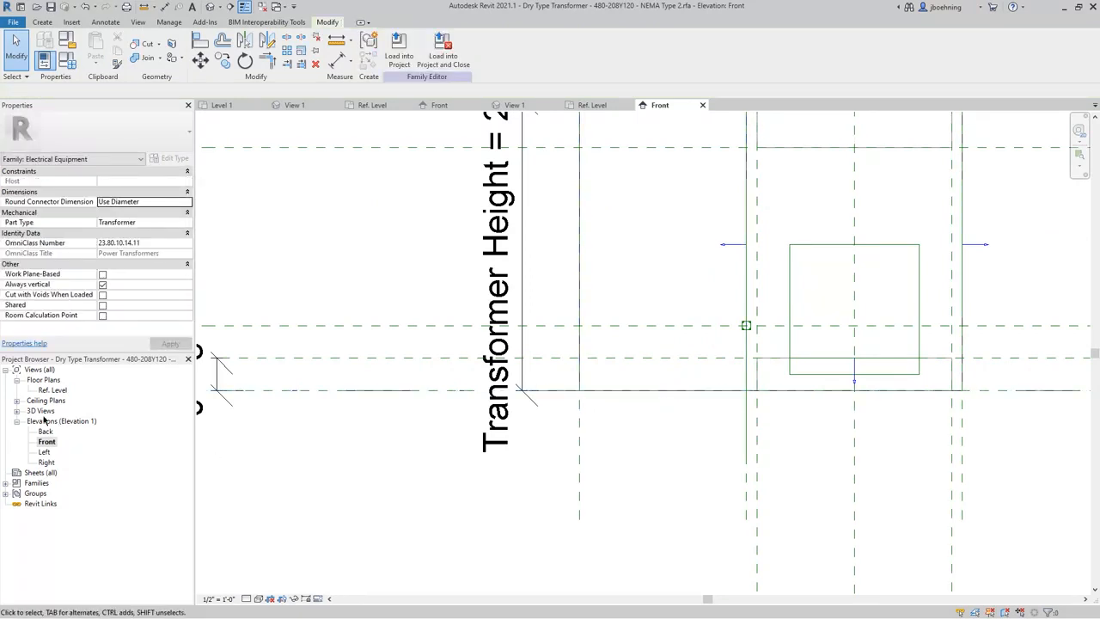
# Open the family's 3D View 1 and inspect the new extrusion beside the transformer body.
pyautogui.click(16, 410)
pyautogui.doubleClick(49, 421)
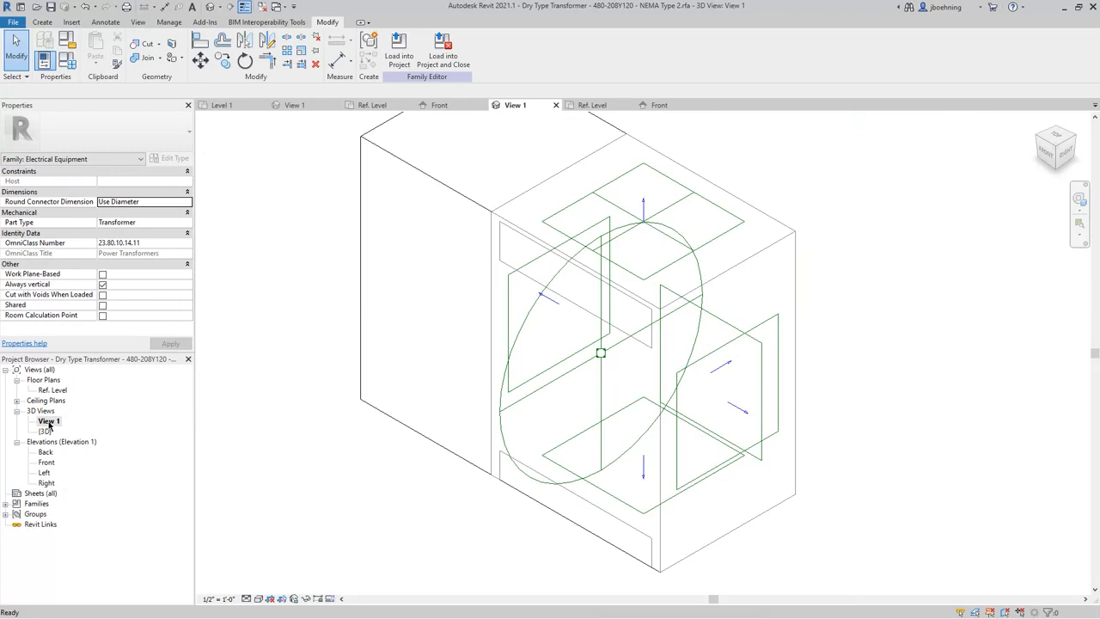
pyautogui.scroll(-3, 582, 322)
pyautogui.keyDown('shift'); pyautogui.moveTo(444, 304); pyautogui.dragTo(640, 308, button='middle'); pyautogui.keyUp('shift')
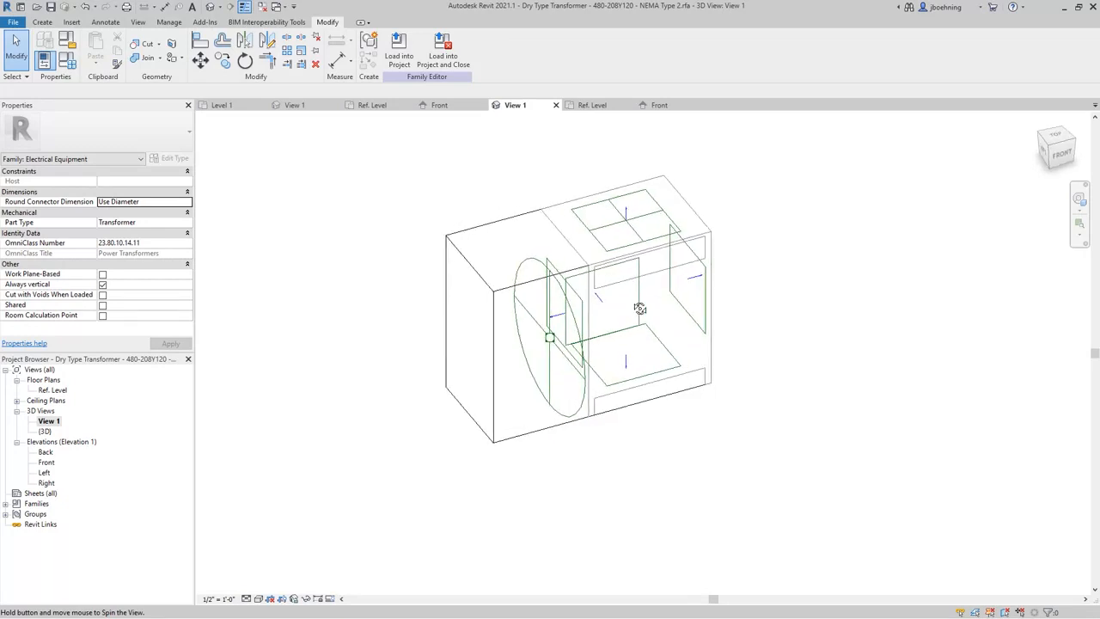
pyautogui.scroll(1, 416, 300)
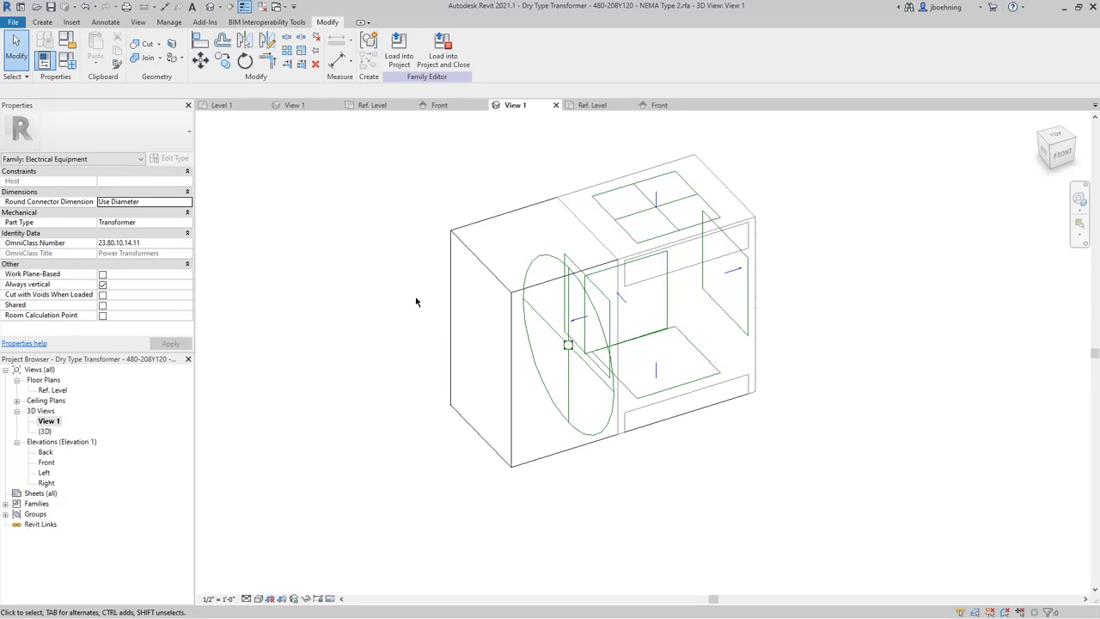
# Create a model object subcategory named Clearance Zone under Electrical Equipment in Object Styles.
pyautogui.click(169, 21)
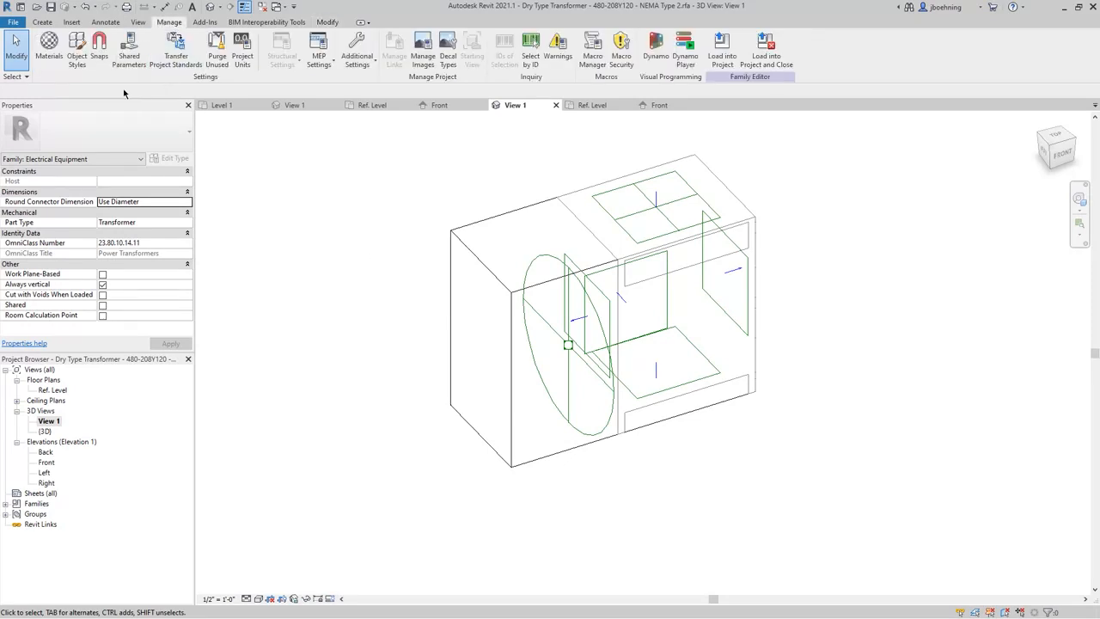
pyautogui.click(78, 68)
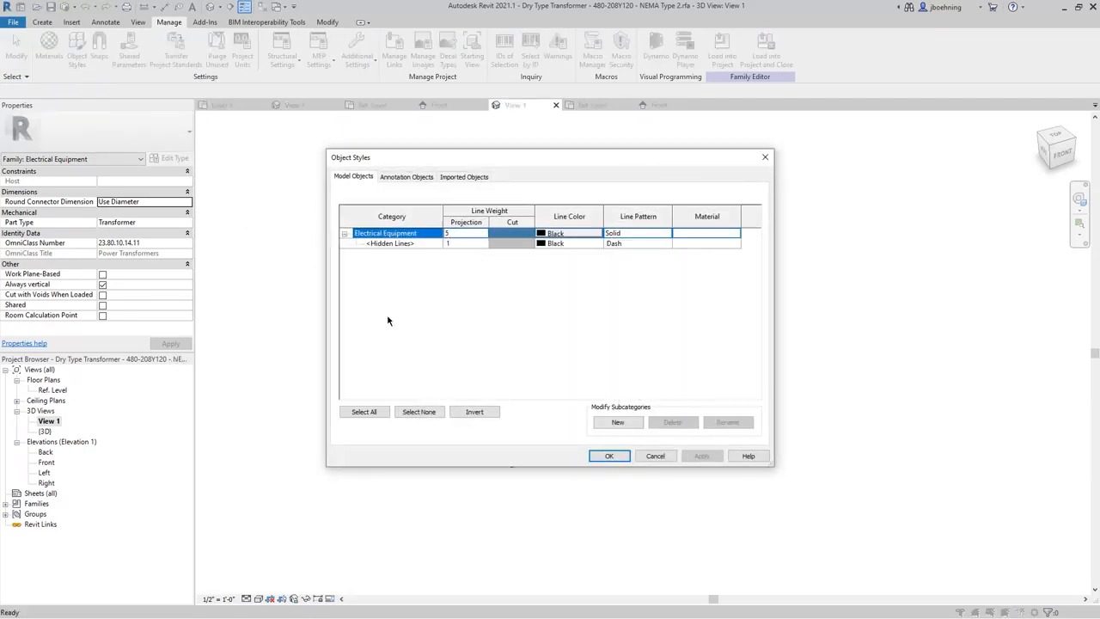
pyautogui.click(617, 422)
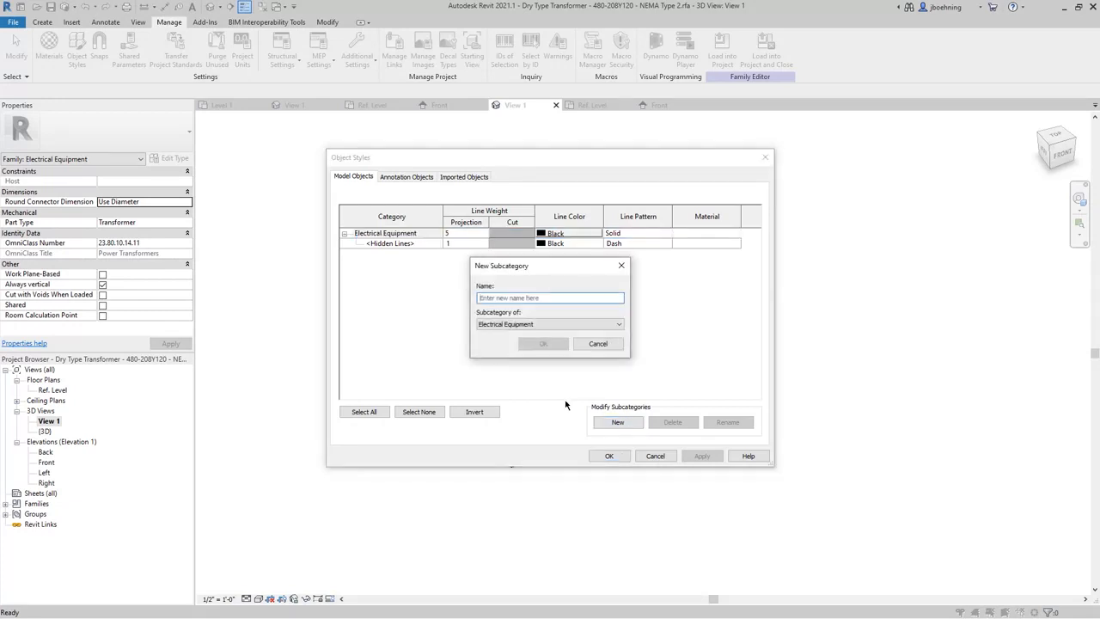
pyautogui.write('Clearance Zone')
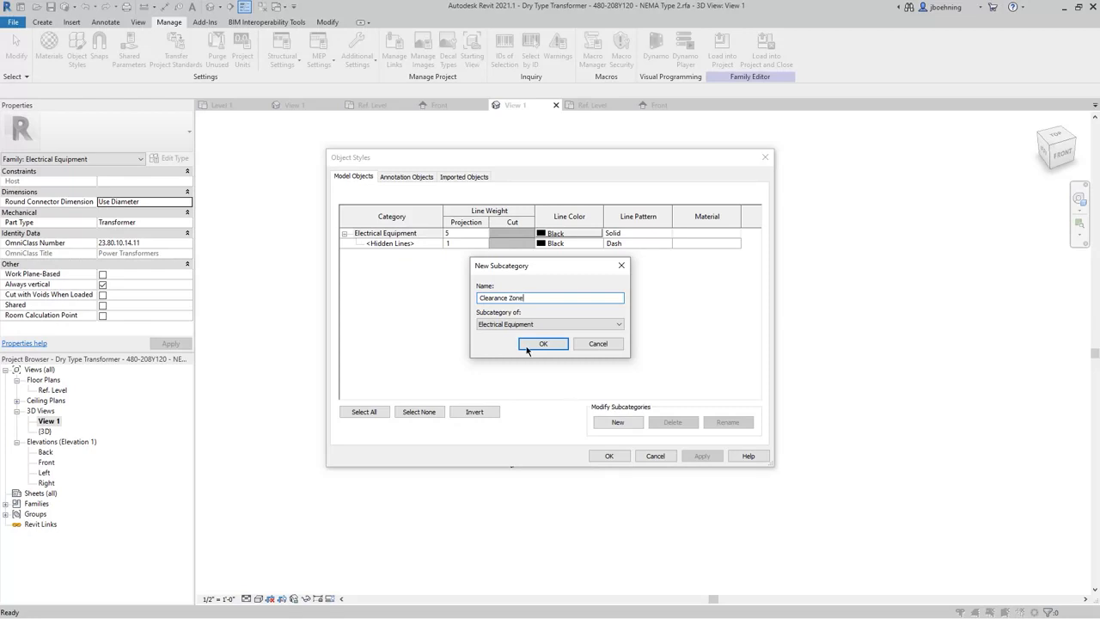
pyautogui.click(531, 344)
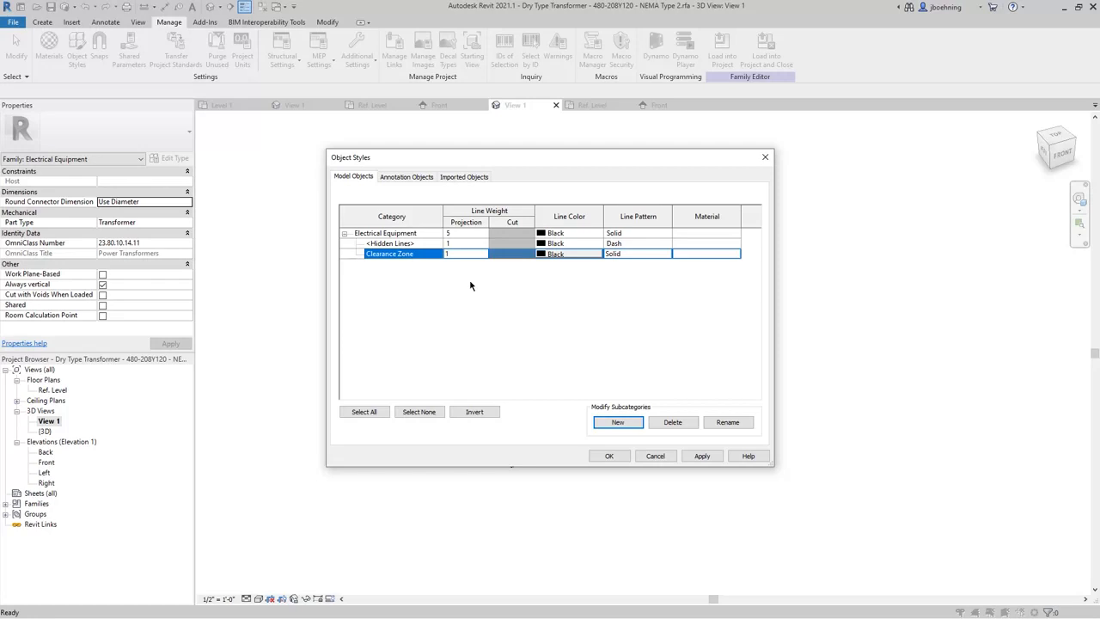
# Set the Clearance Zone subcategory's line color to Red, choose a line pattern for it, and accept the object styles.
pyautogui.click(559, 253)
pyautogui.click(446, 322)
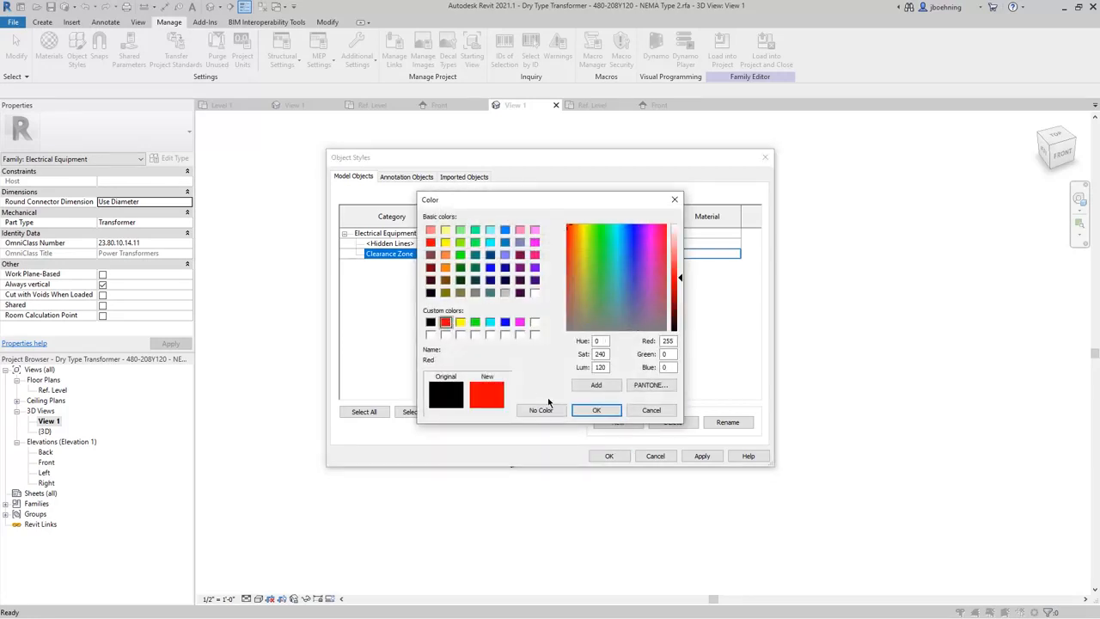
pyautogui.click(597, 410)
pyautogui.click(628, 255)
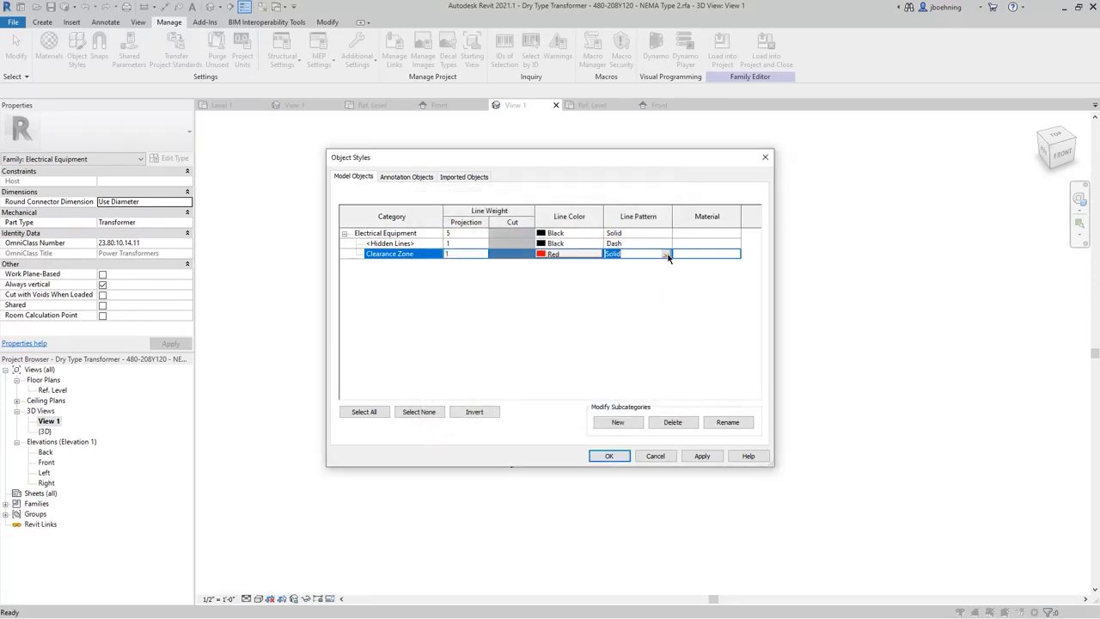
pyautogui.click(667, 254)
pyautogui.click(618, 301)
pyautogui.click(618, 456)
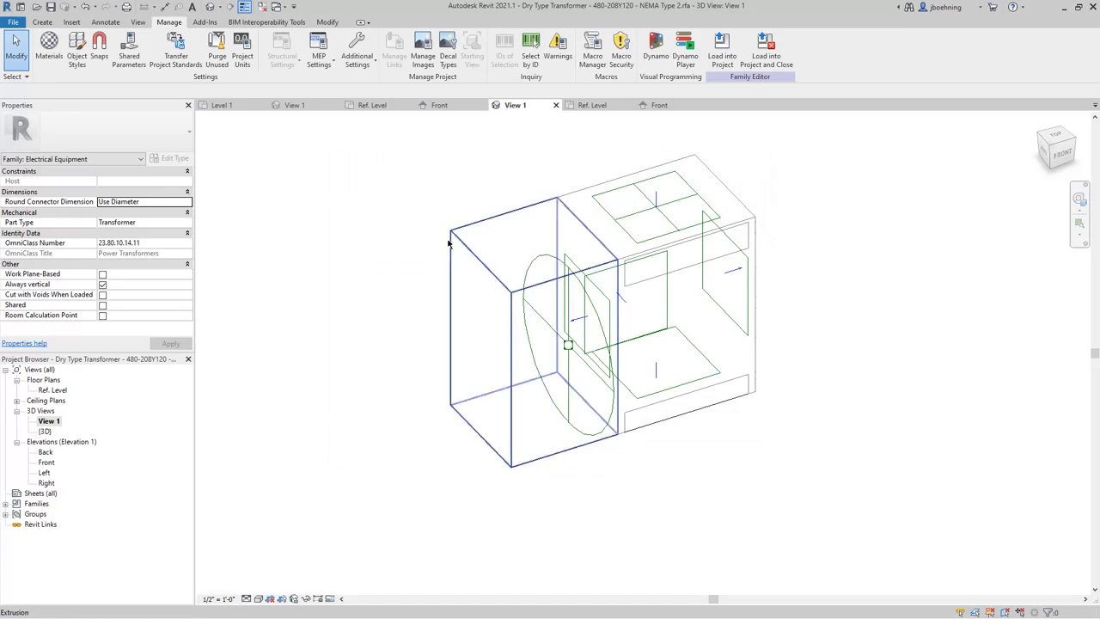
# Assign the new extrusion in front of the transformer body to the Clearance Zone subcategory.
pyautogui.click(453, 240)
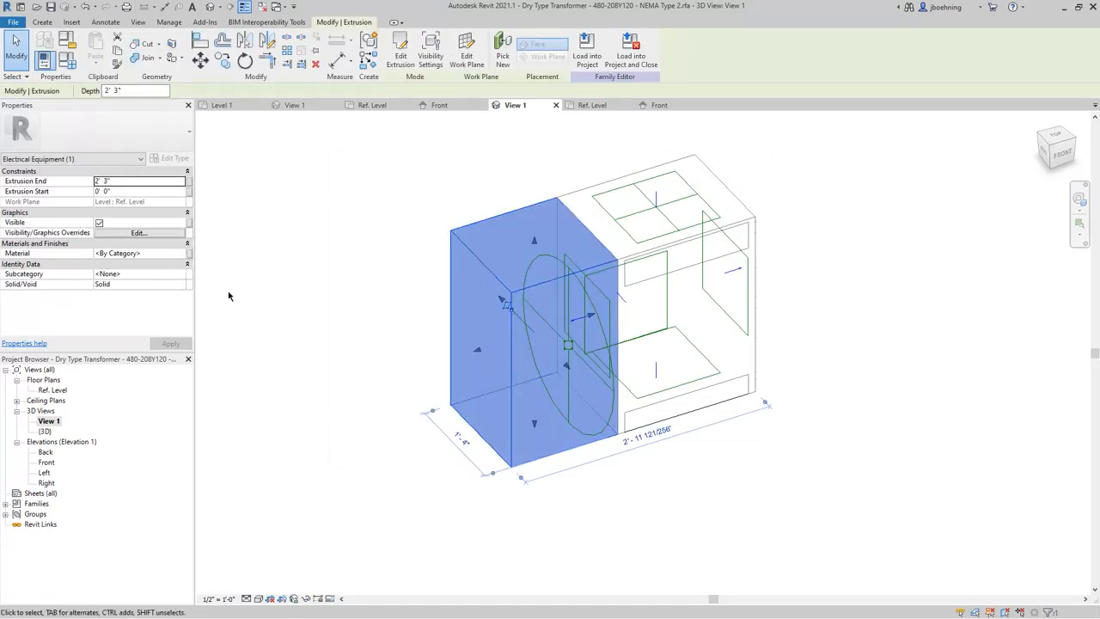
pyautogui.click(141, 274)
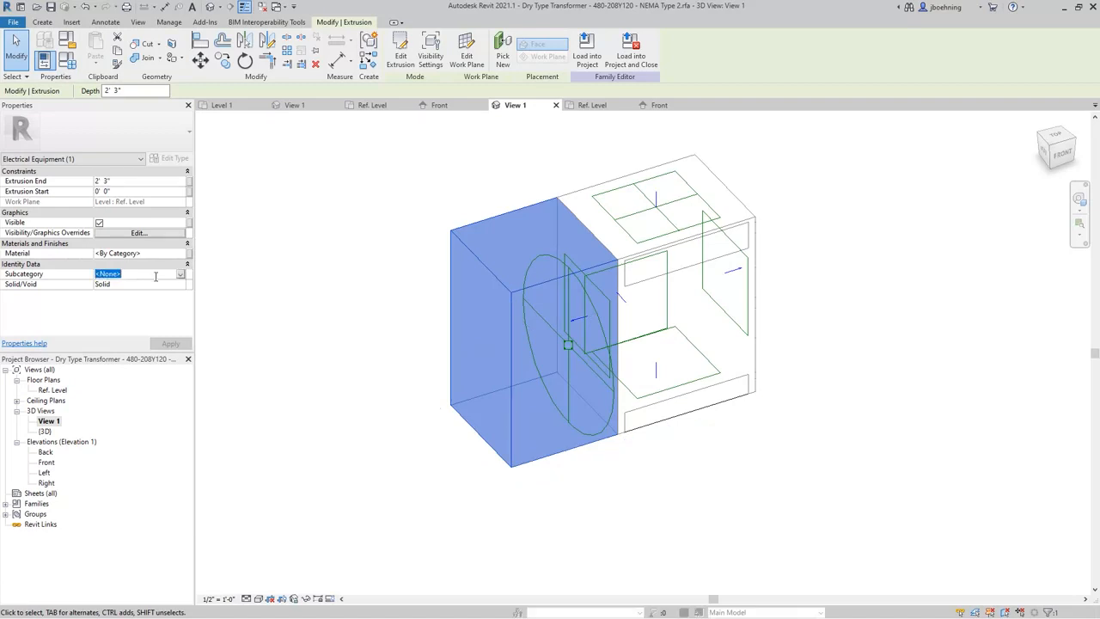
pyautogui.click(181, 275)
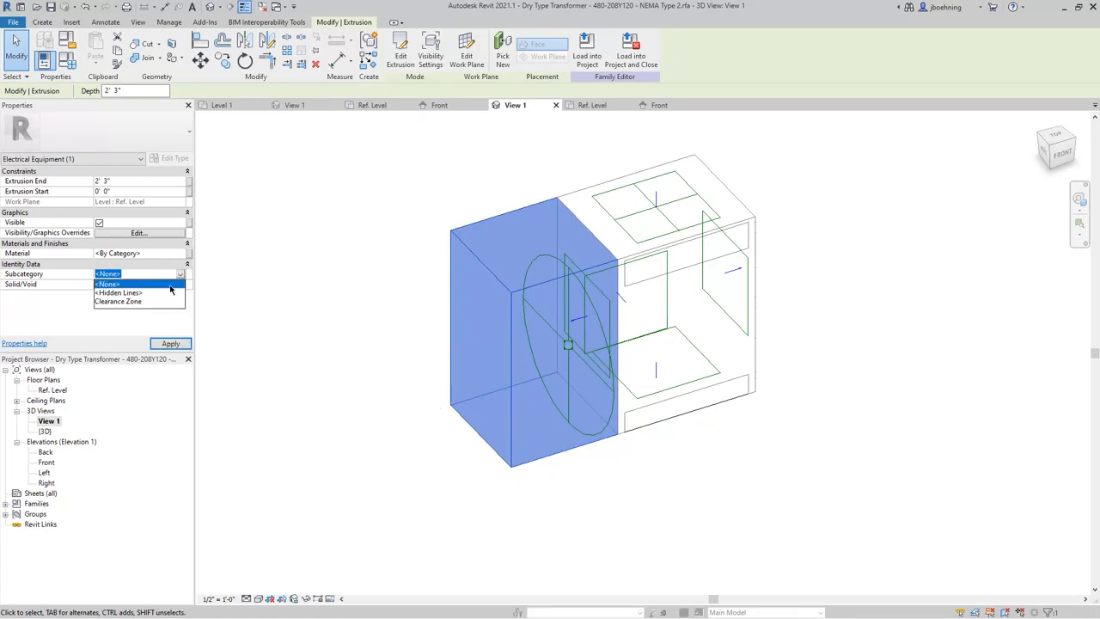
pyautogui.click(138, 300)
pyautogui.click(313, 336)
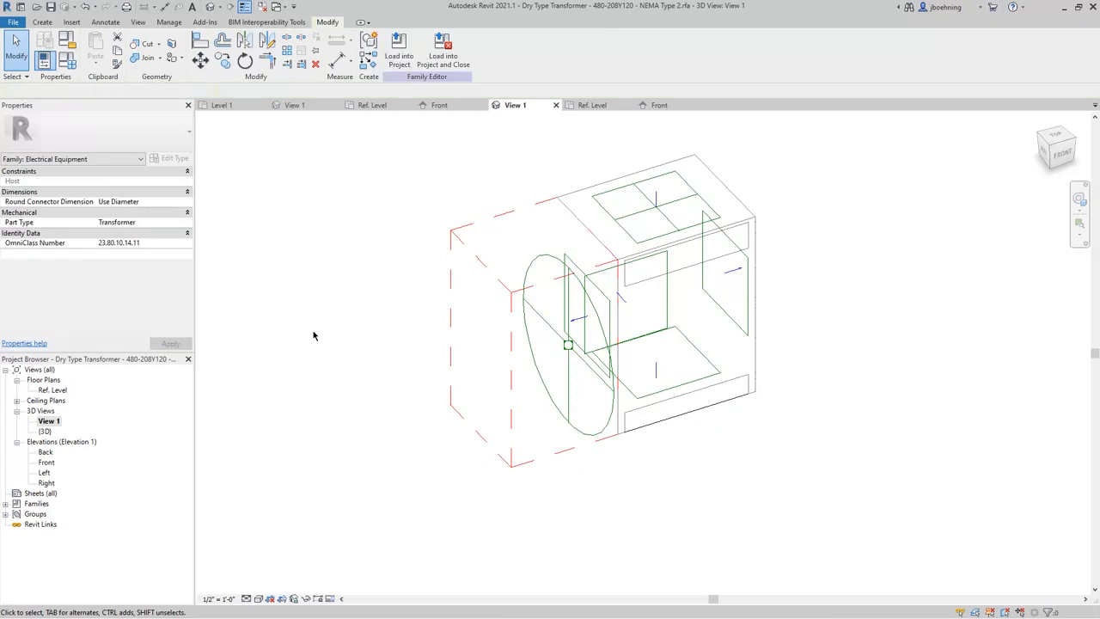
pyautogui.keyDown('shift'); pyautogui.moveTo(836, 451); pyautogui.dragTo(847, 412, button='middle'); pyautogui.keyUp('shift')
pyautogui.click(516, 280)
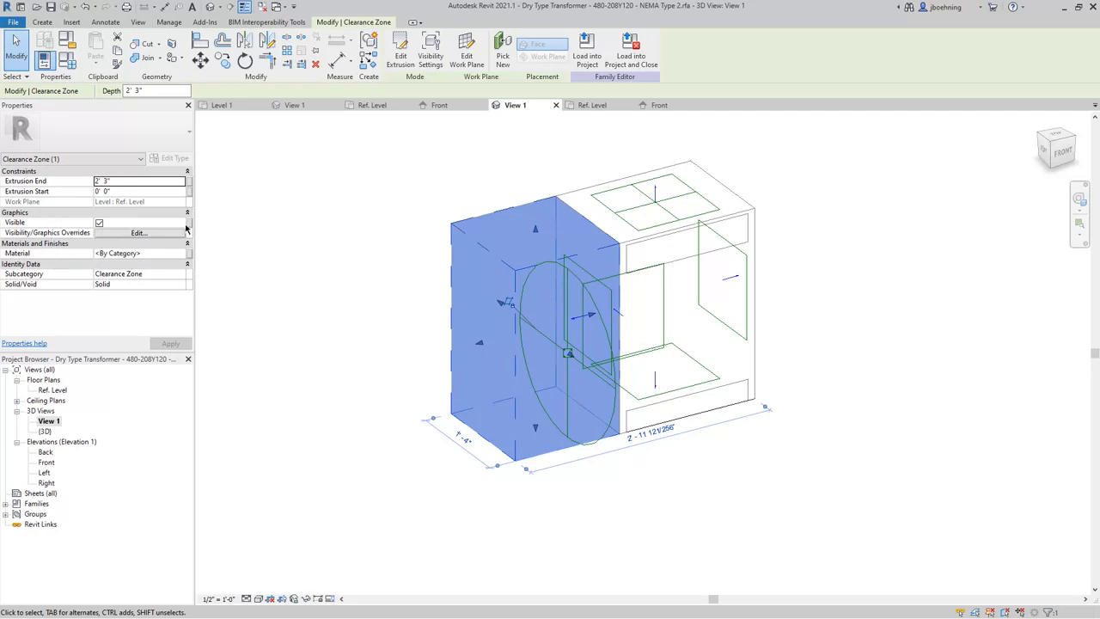
pyautogui.click(299, 250)
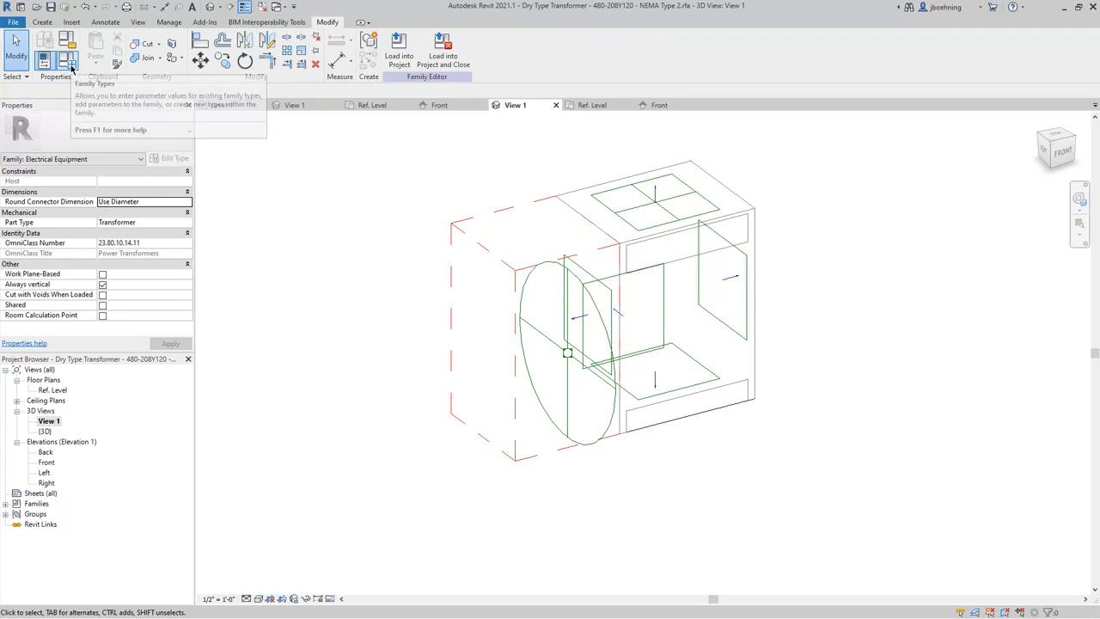
# Add an instance family parameter named Clearance Zone Visible with Yes/No as its parameter type.
pyautogui.click(72, 69)
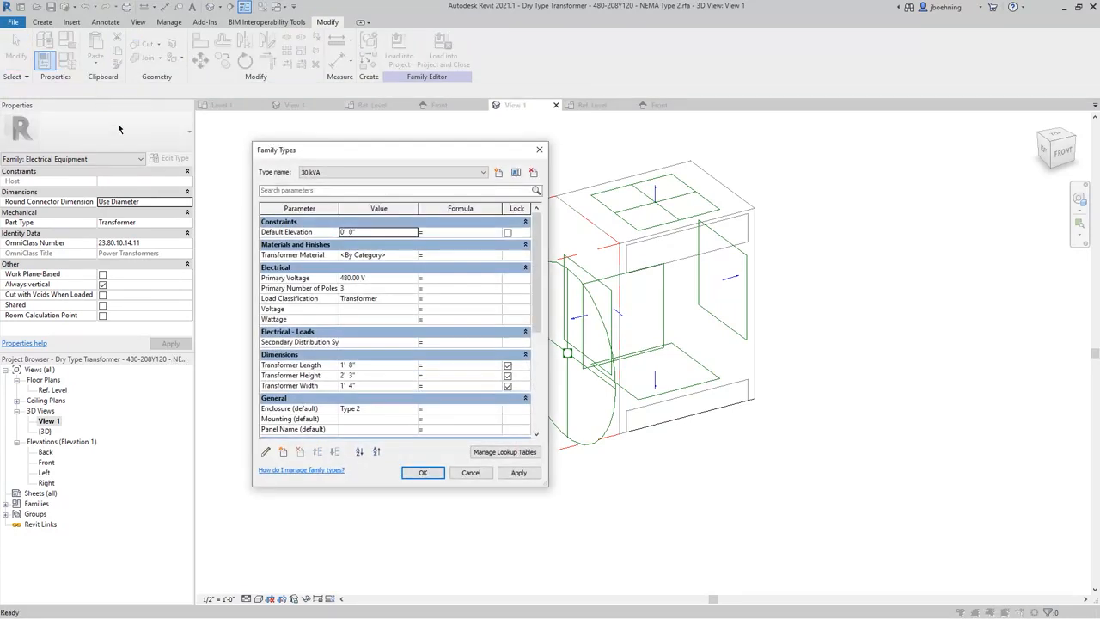
pyautogui.click(282, 451)
pyautogui.write('Clearance')
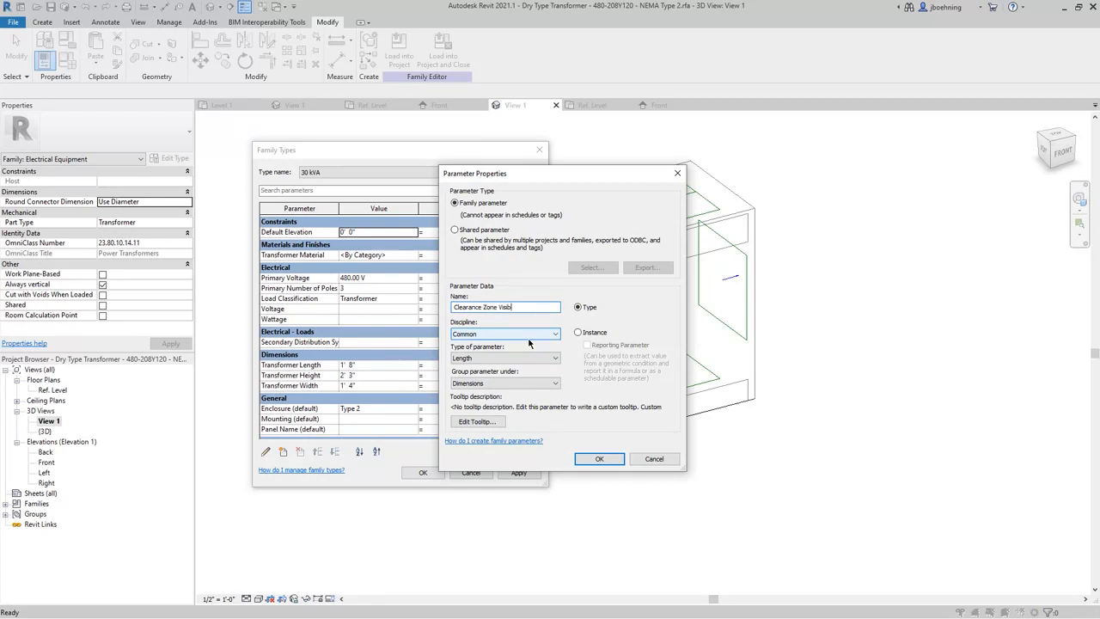
pyautogui.write('Zone Visible')
pyautogui.click(578, 333)
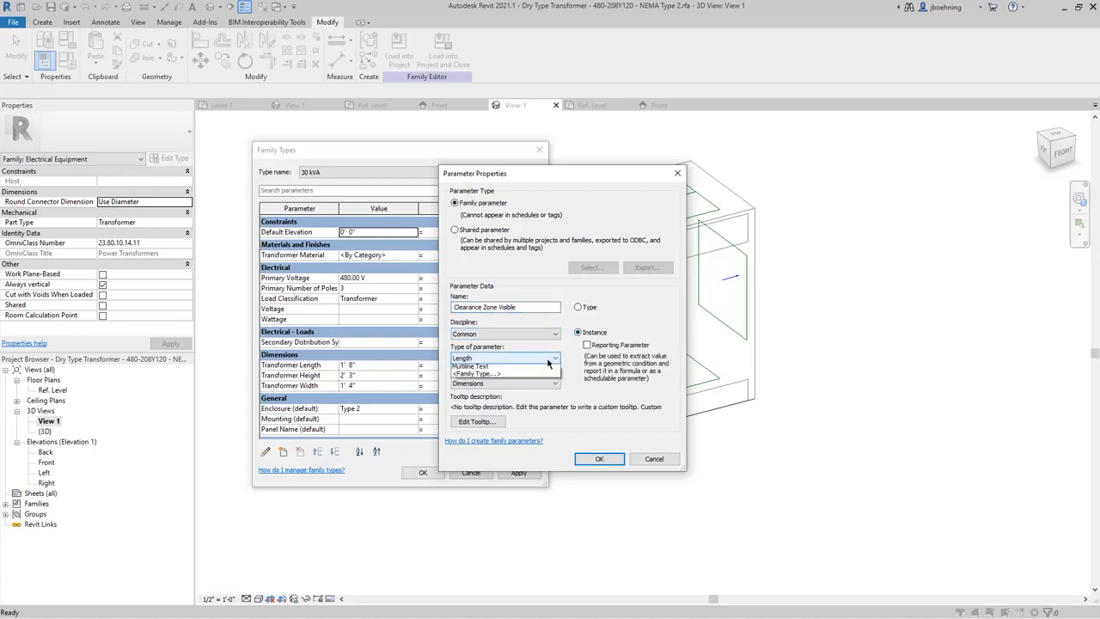
pyautogui.click(556, 358)
pyautogui.click(521, 497)
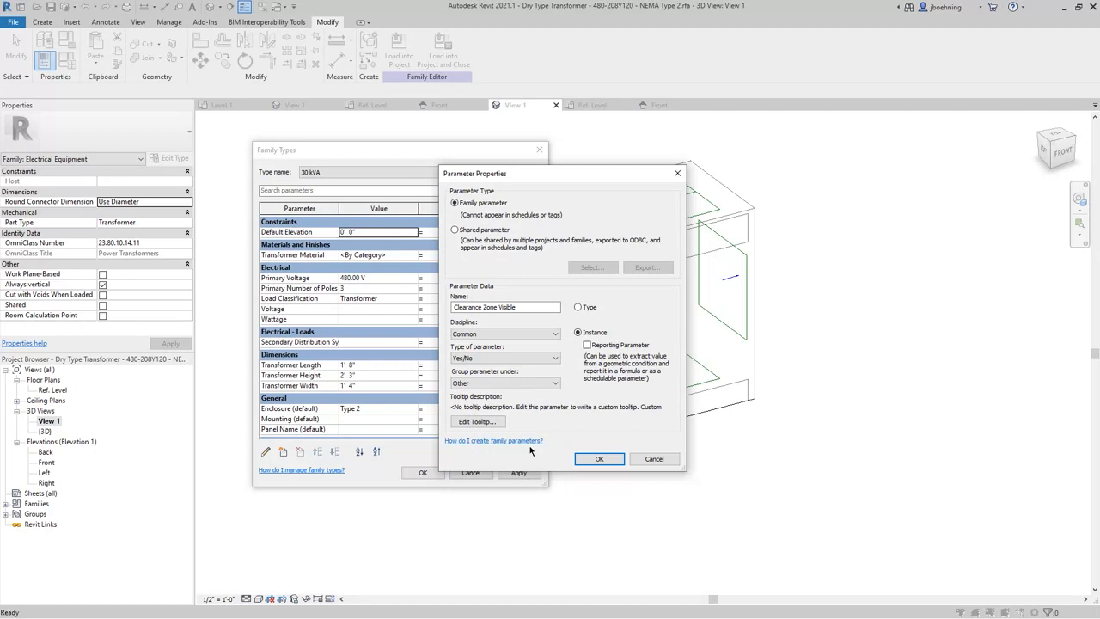
# Group the Clearance Zone Visible parameter under Visibility and accept the parameter and the family types.
pyautogui.click(555, 383)
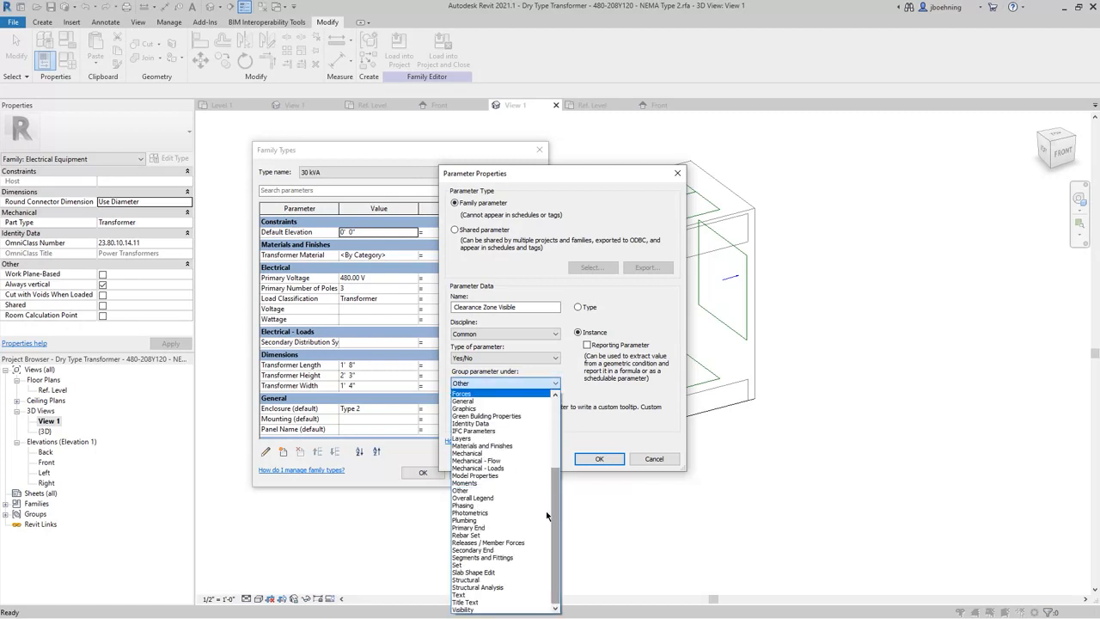
pyautogui.click(489, 610)
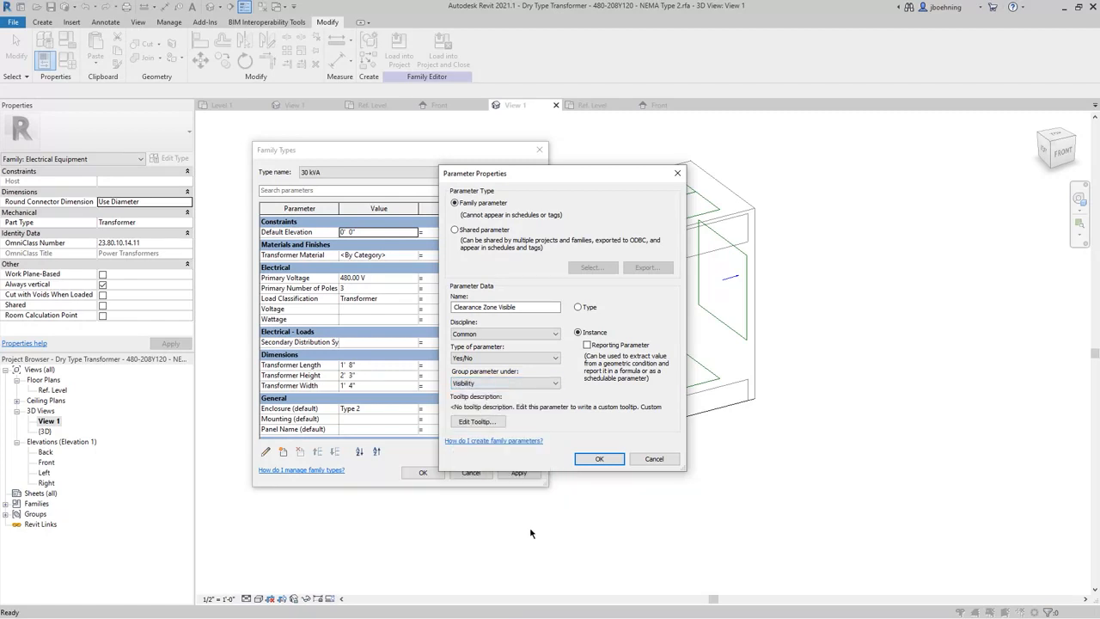
pyautogui.click(598, 459)
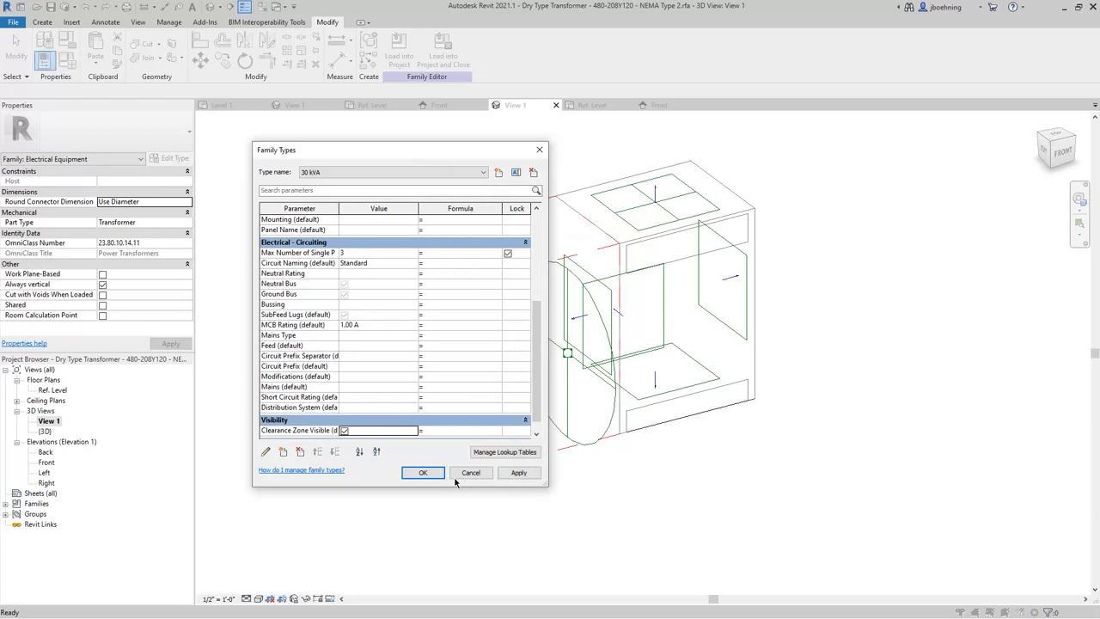
pyautogui.click(344, 431)
pyautogui.click(408, 474)
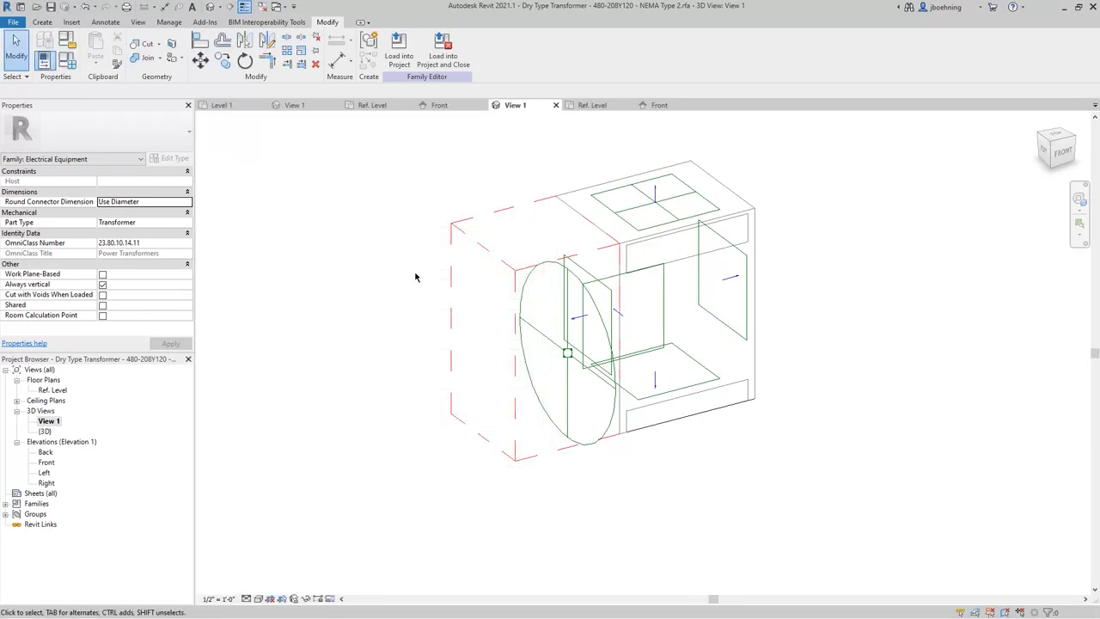
# Associate the clearance extrusion's Visible property with the Clearance Zone Visible family parameter.
pyautogui.click(453, 229)
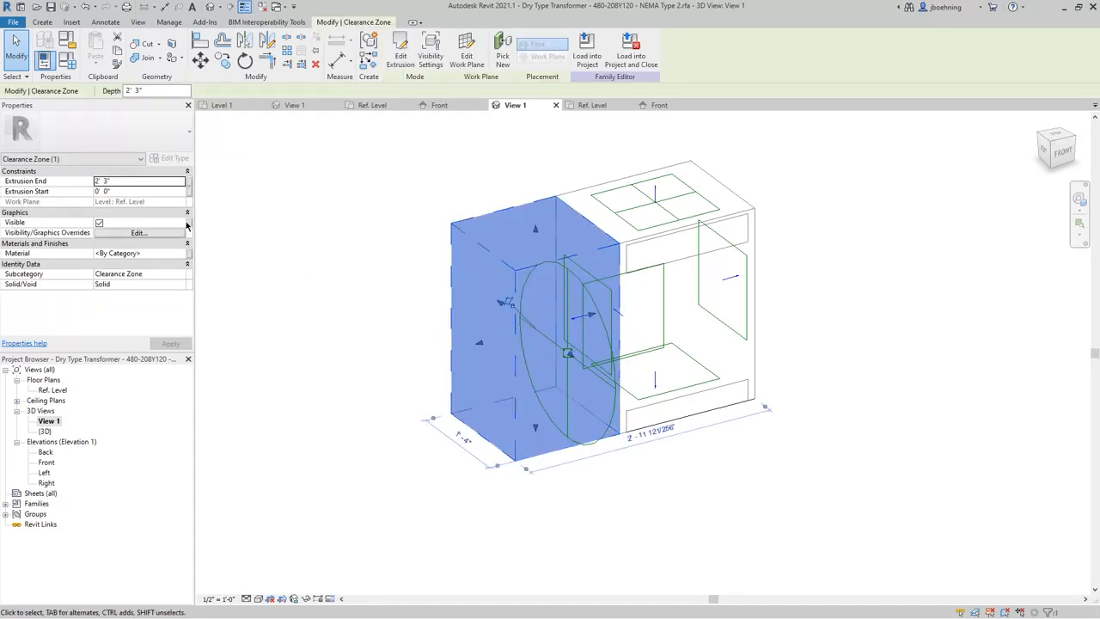
pyautogui.click(189, 224)
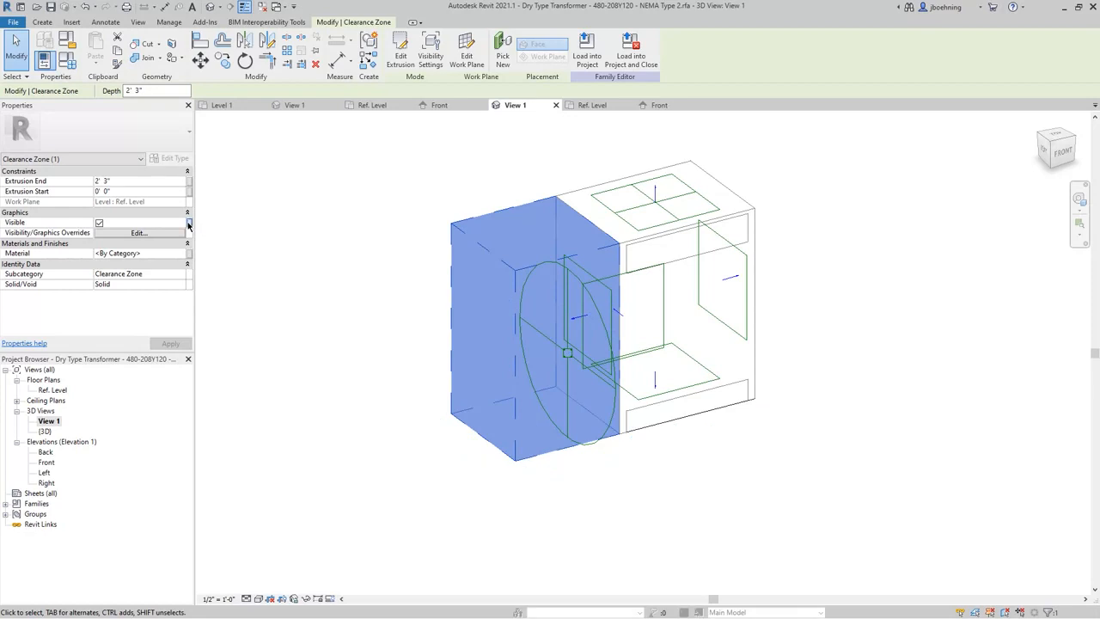
pyautogui.click(516, 280)
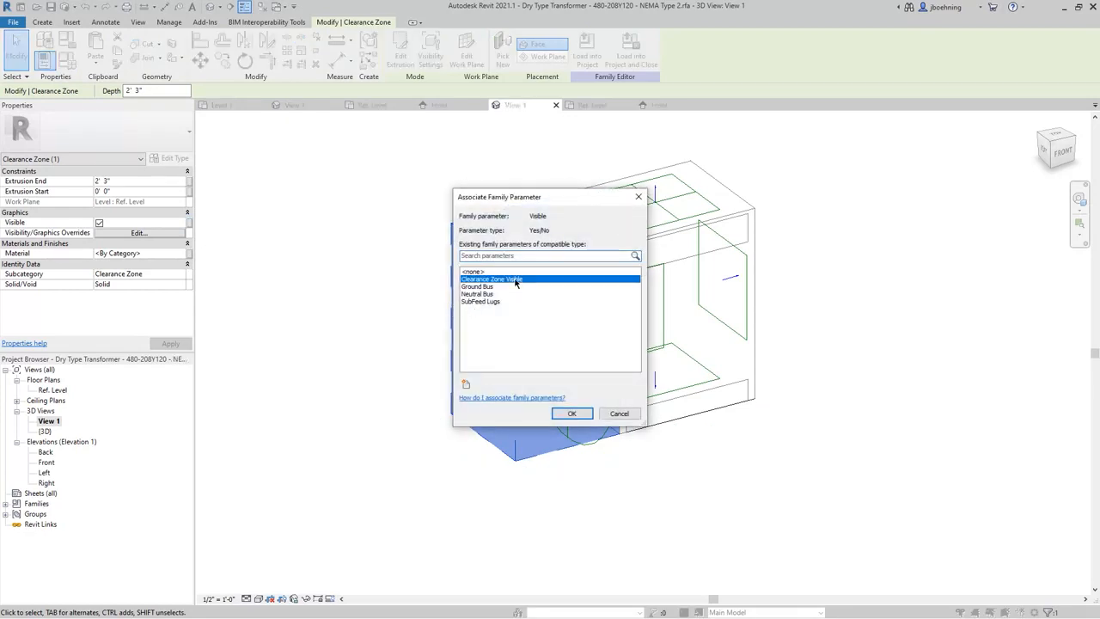
pyautogui.click(573, 414)
pyautogui.click(375, 252)
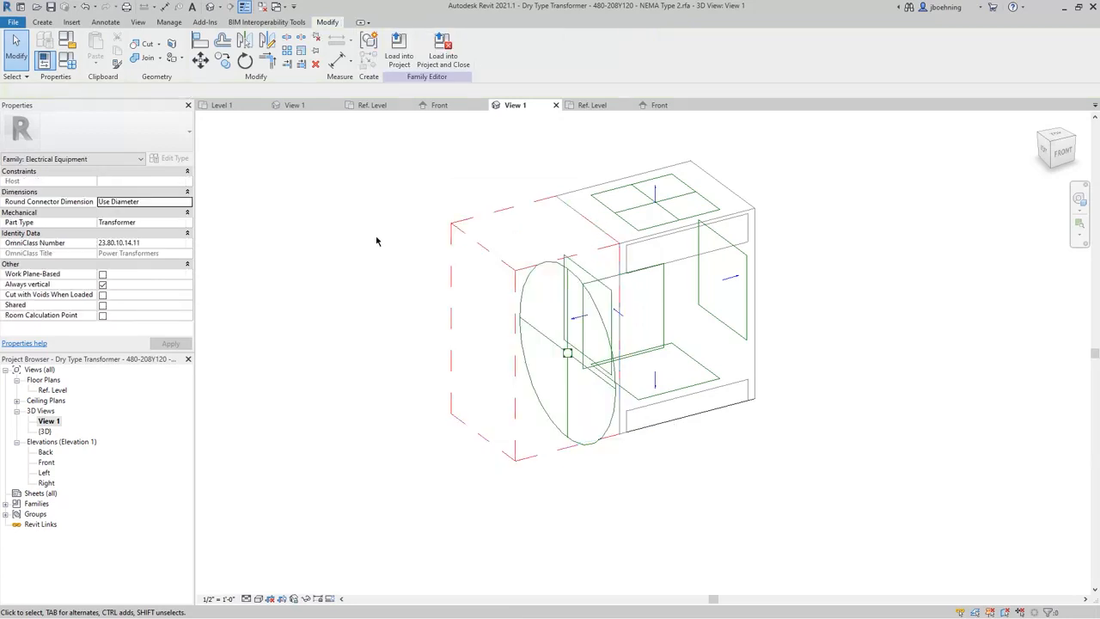
# Load the edited transformer family into the L3_07_ElementVisibility.rvt project.
pyautogui.click(402, 60)
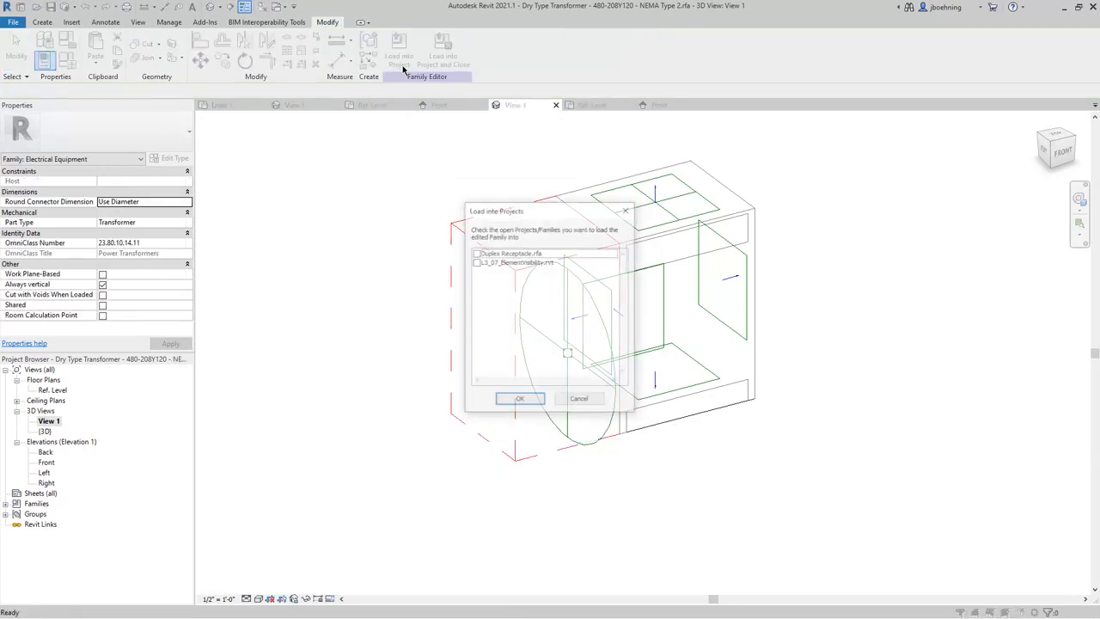
pyautogui.click(475, 262)
pyautogui.click(531, 402)
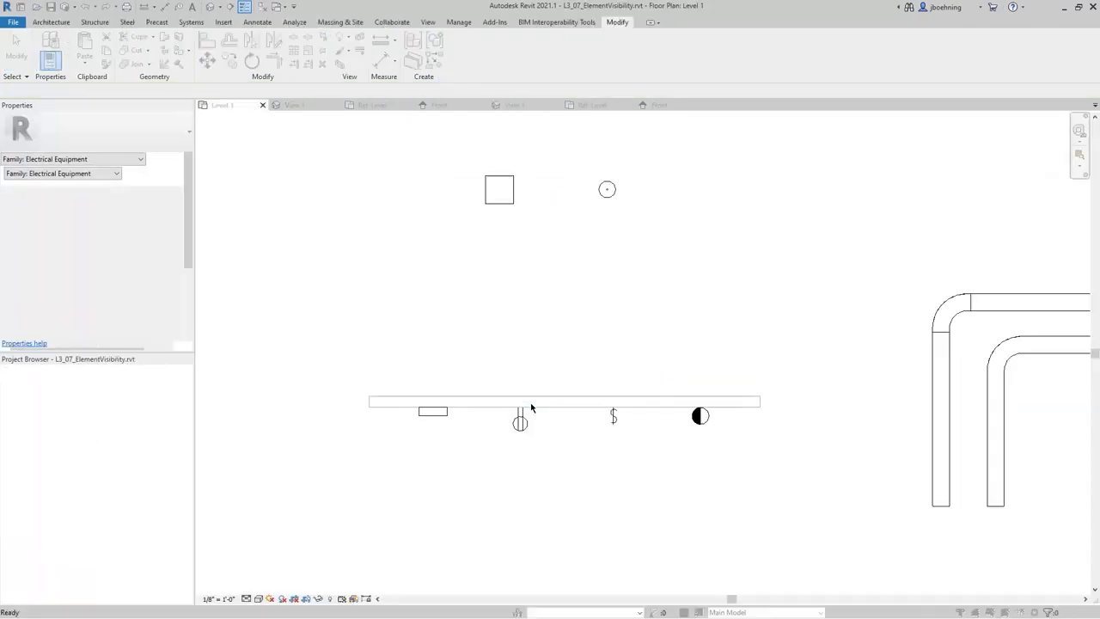
pyautogui.click(519, 293)
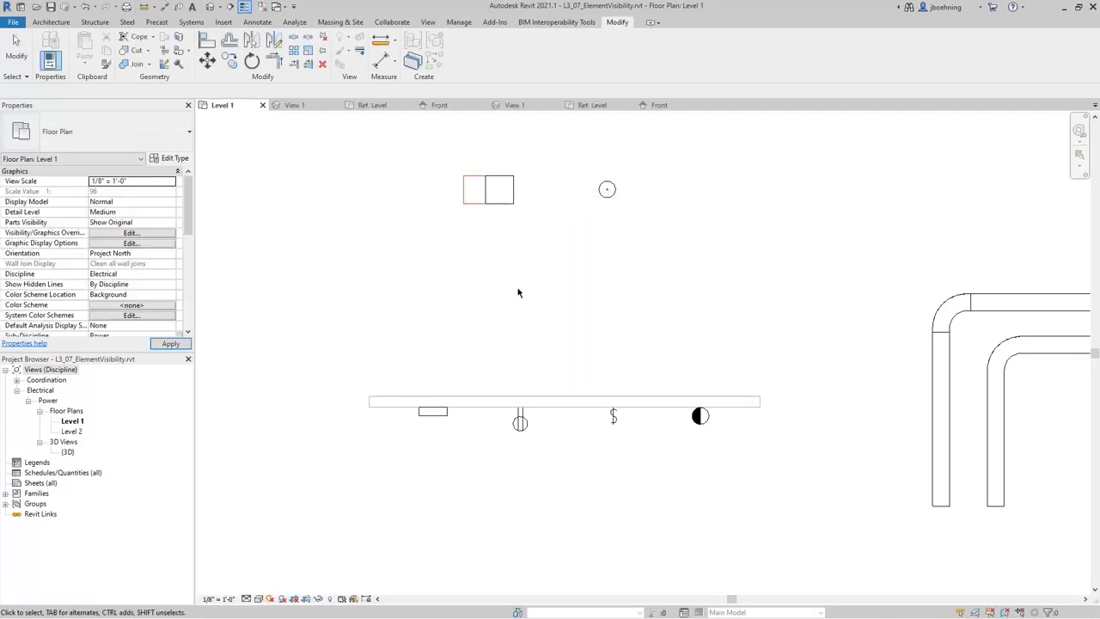
# Check the transformer on the Level 1 plan, try a 1/16" = 1'-0" view scale, and set it to 1" = 1'-0".
pyautogui.scroll(5, 453, 170)
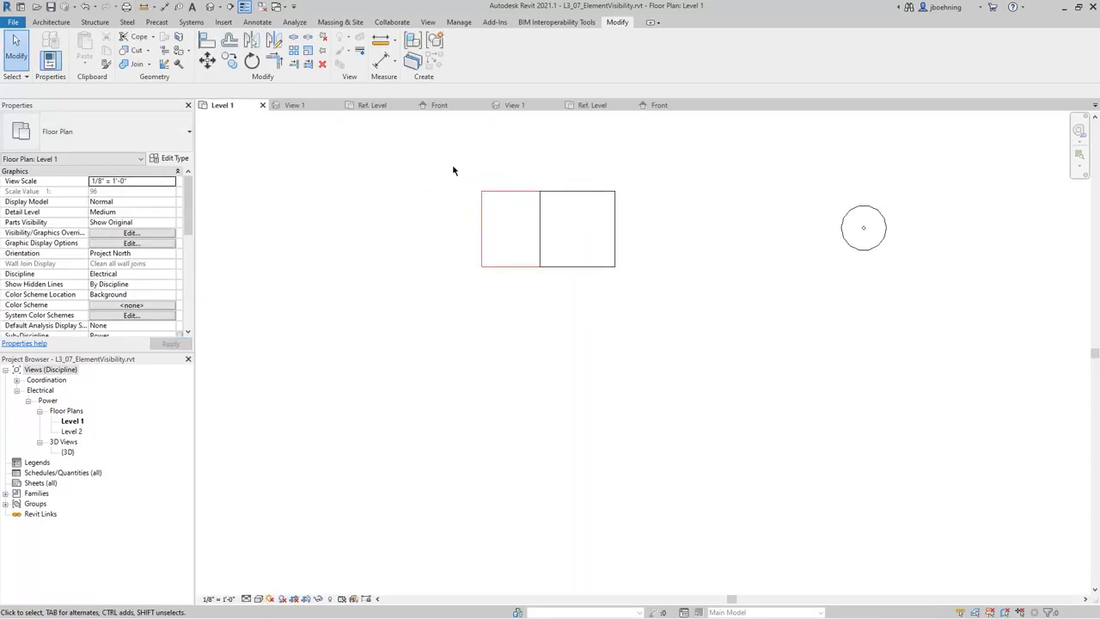
pyautogui.moveTo(453, 170); pyautogui.dragTo(518, 221, button='middle')
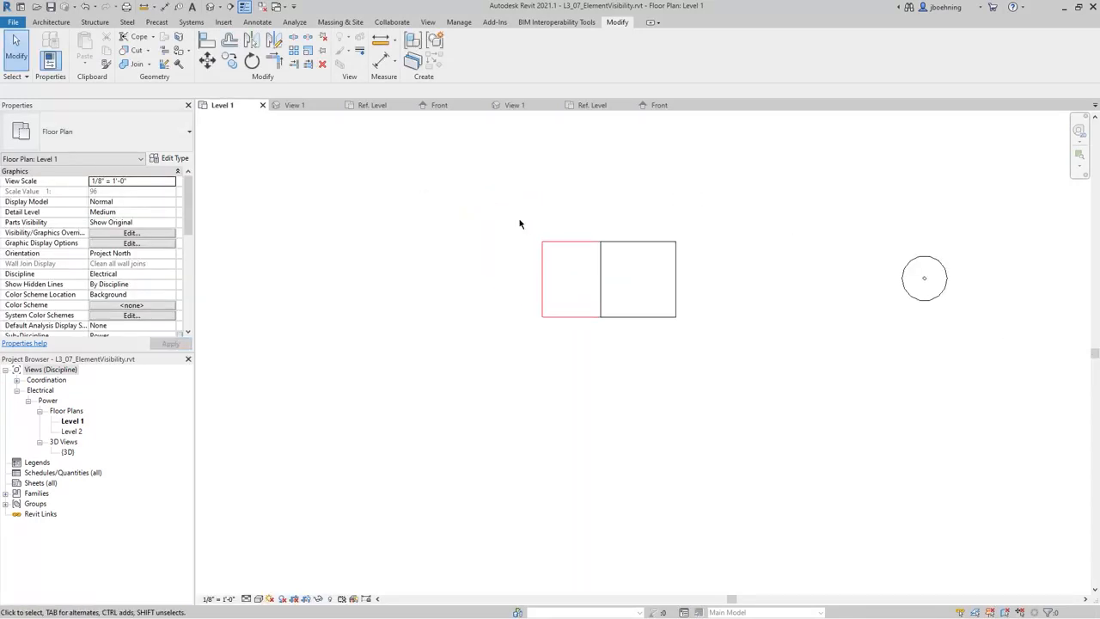
pyautogui.click(557, 247)
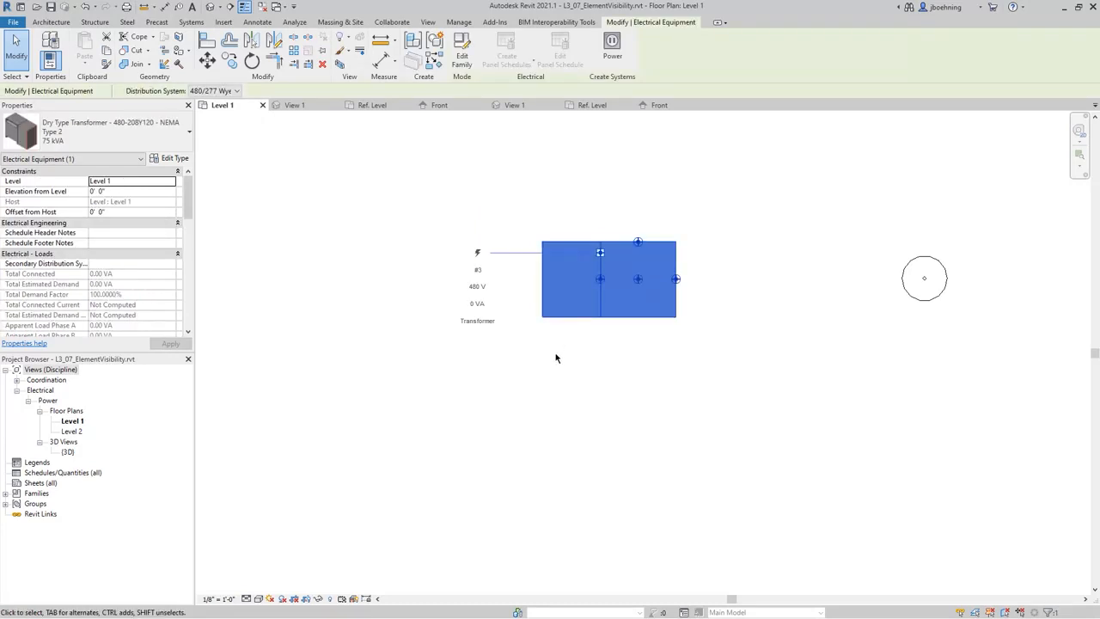
pyautogui.click(562, 324)
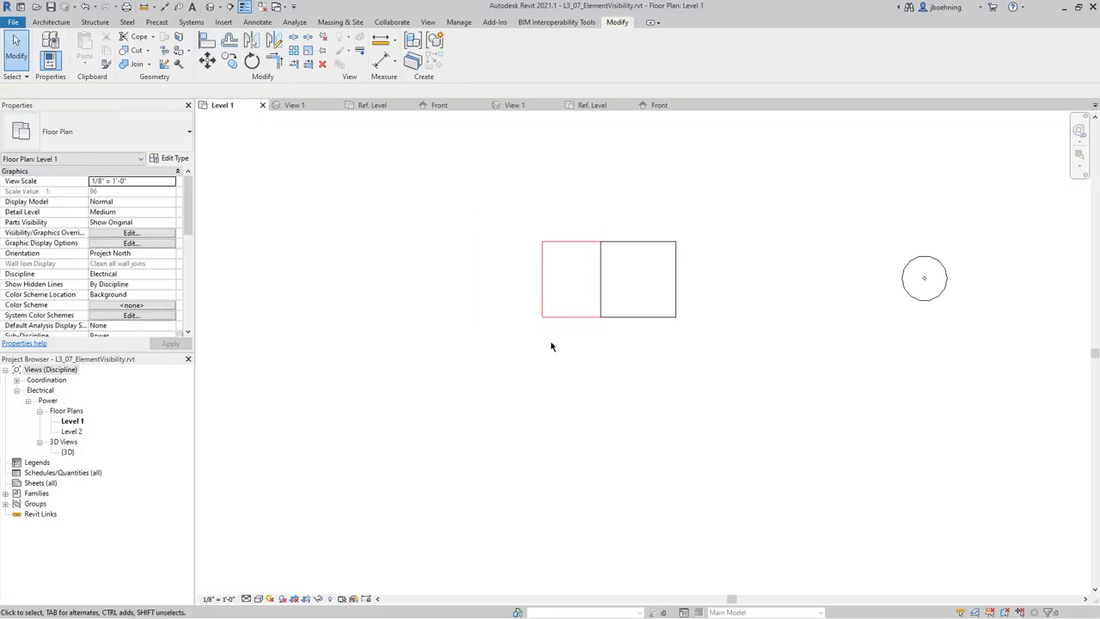
pyautogui.click(219, 598)
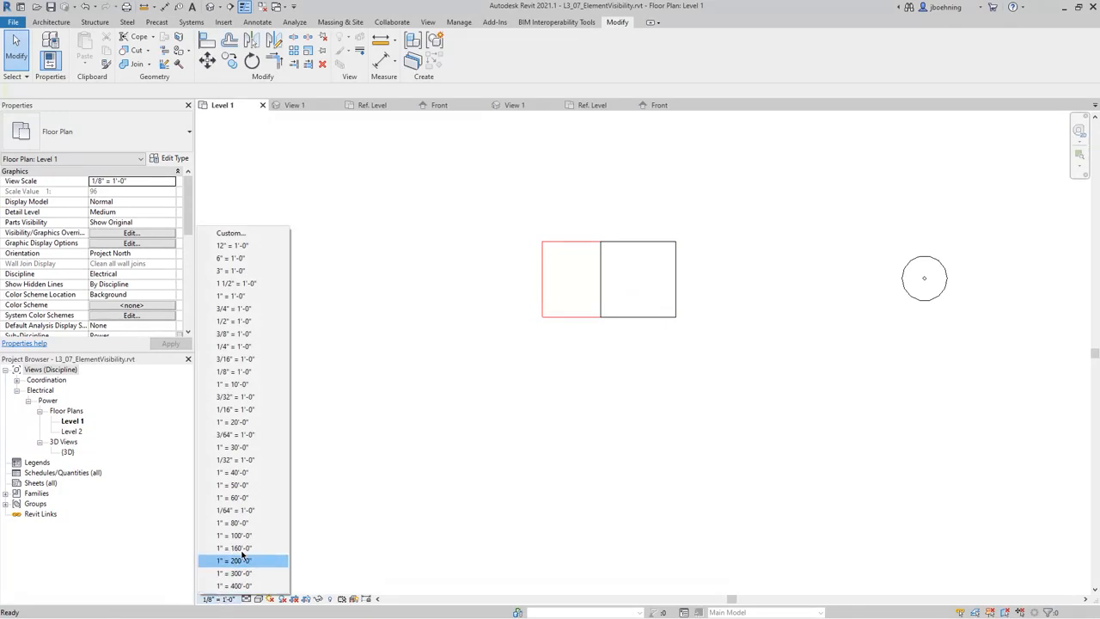
pyautogui.click(251, 409)
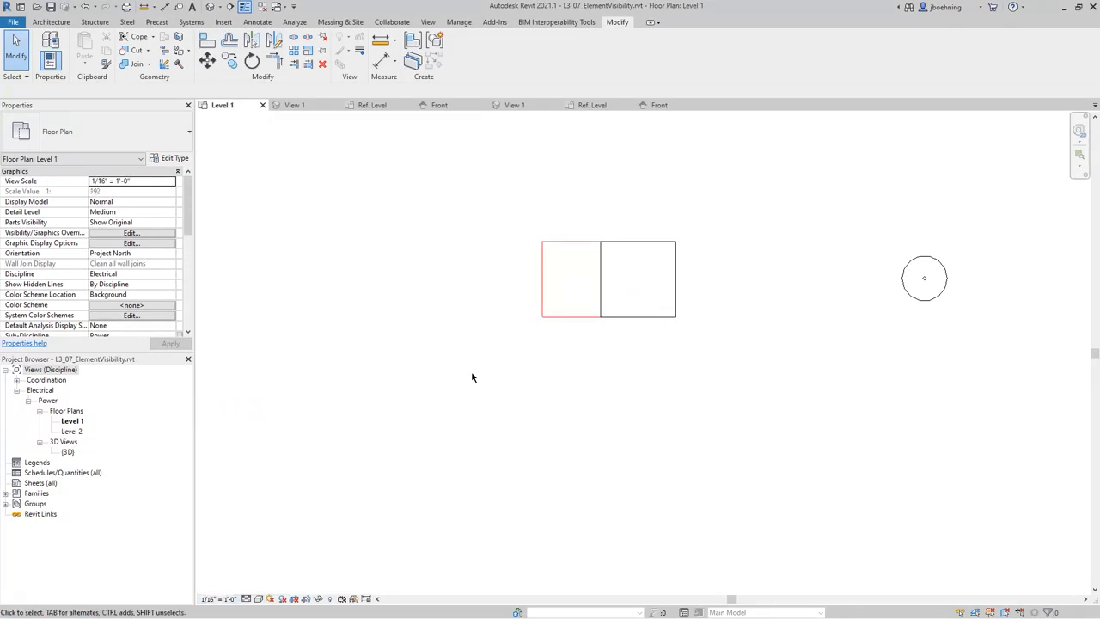
pyautogui.click(218, 598)
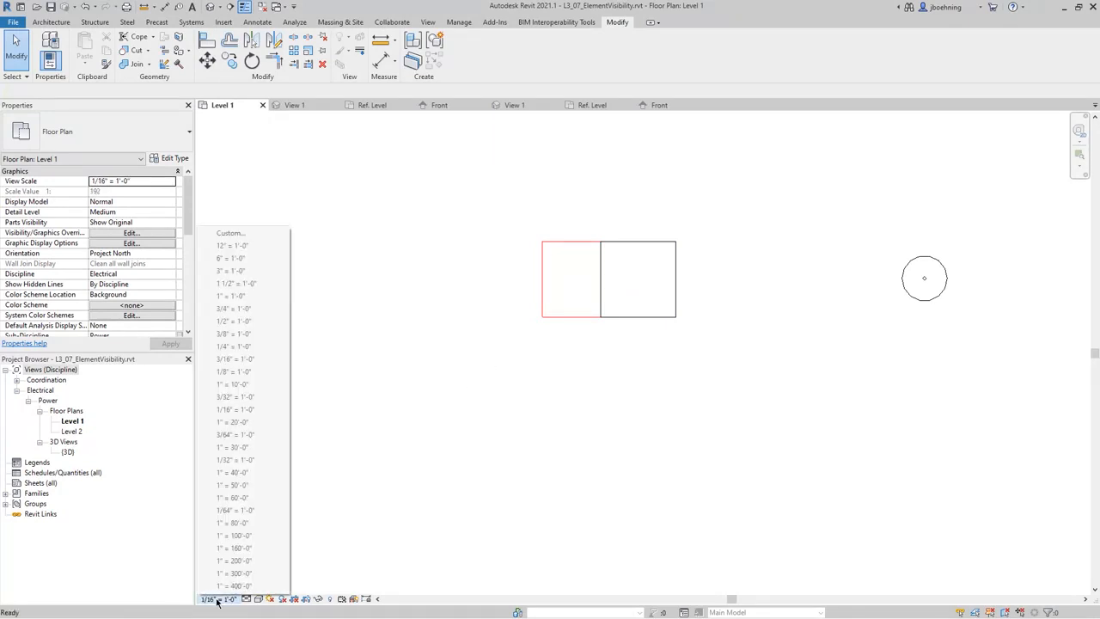
pyautogui.click(253, 296)
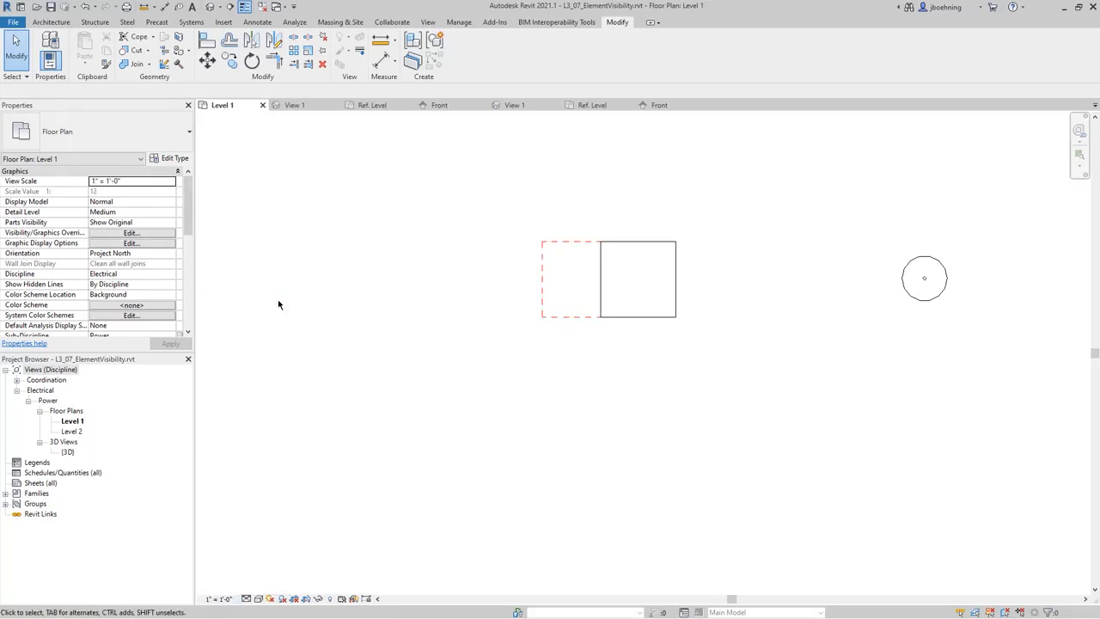
# Toggle the Clearance Zone Visible instance parameter of the transformer on the Level 1 plan.
pyautogui.scroll(1, 616, 243)
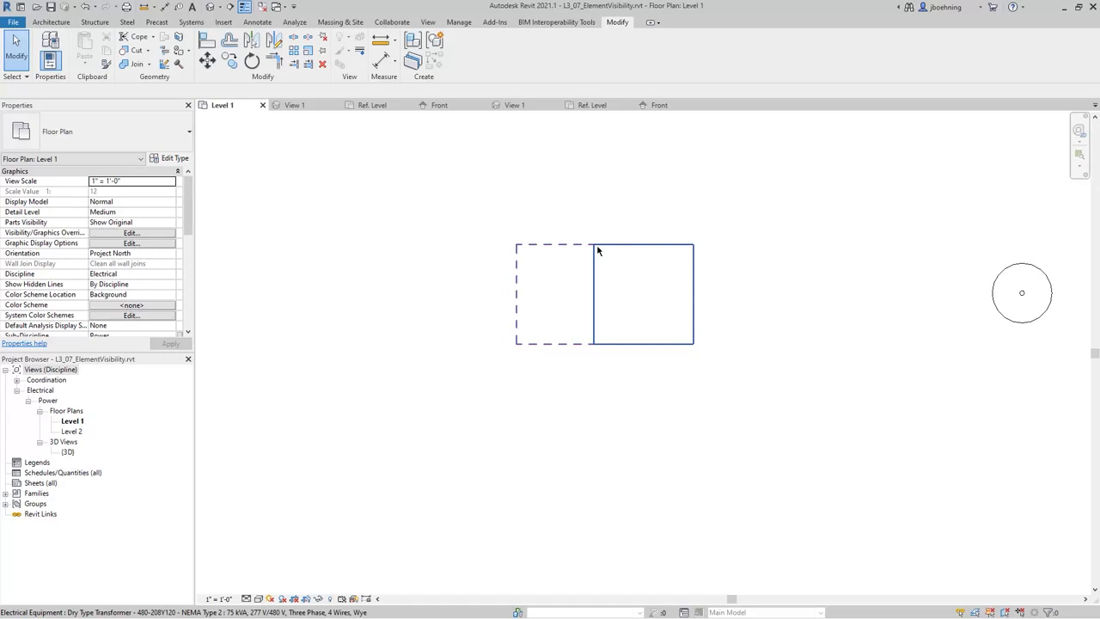
pyautogui.click(593, 251)
pyautogui.moveTo(185, 205); pyautogui.dragTo(188, 319)
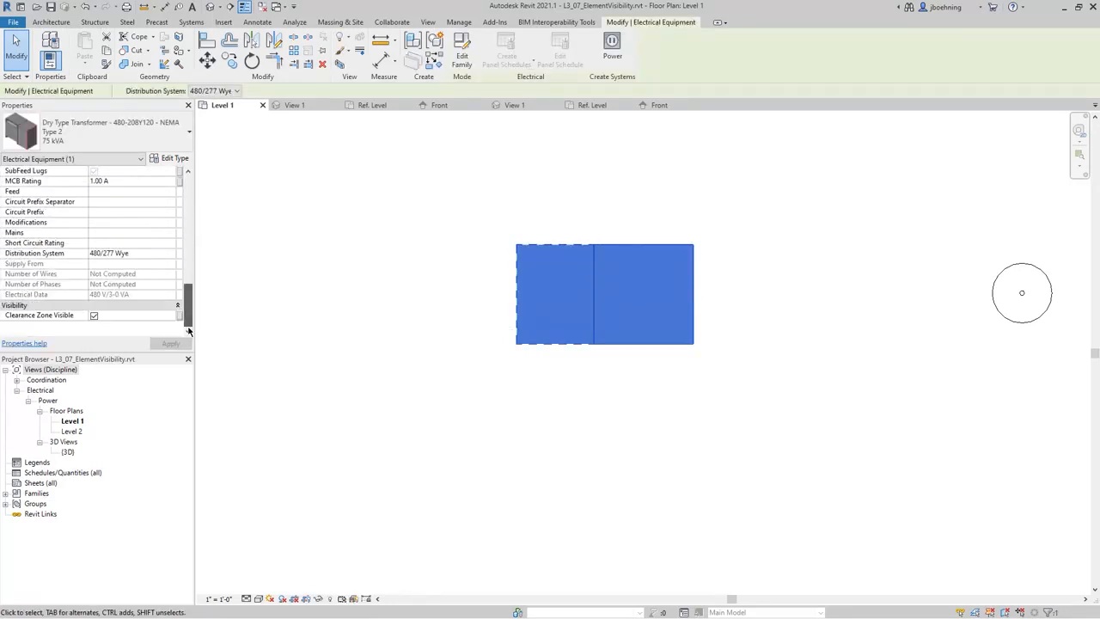
pyautogui.click(93, 316)
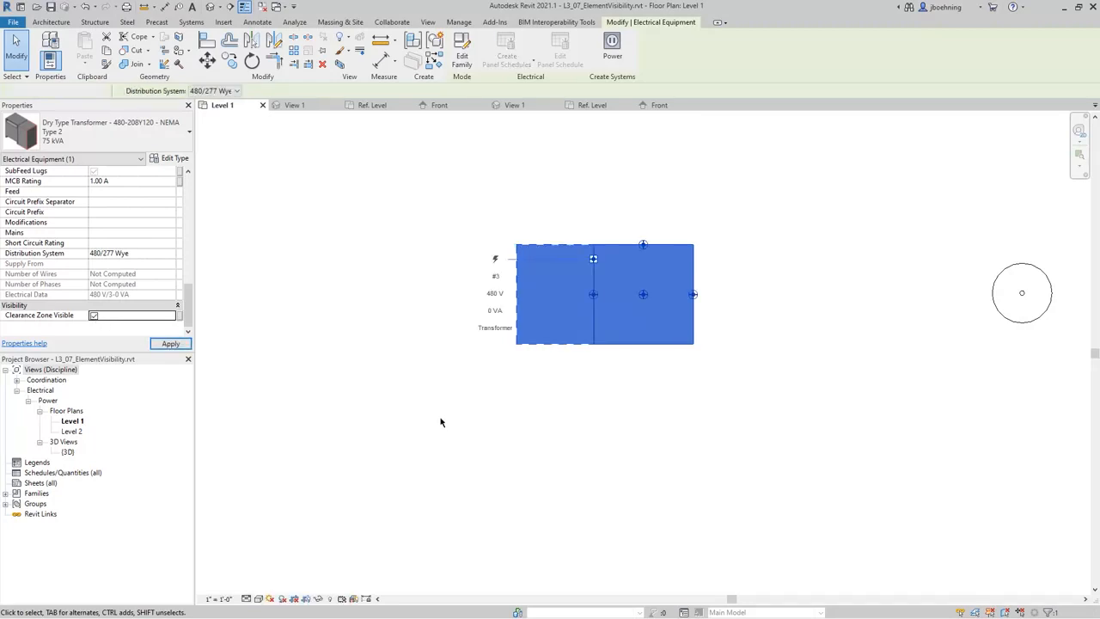
pyautogui.click(498, 421)
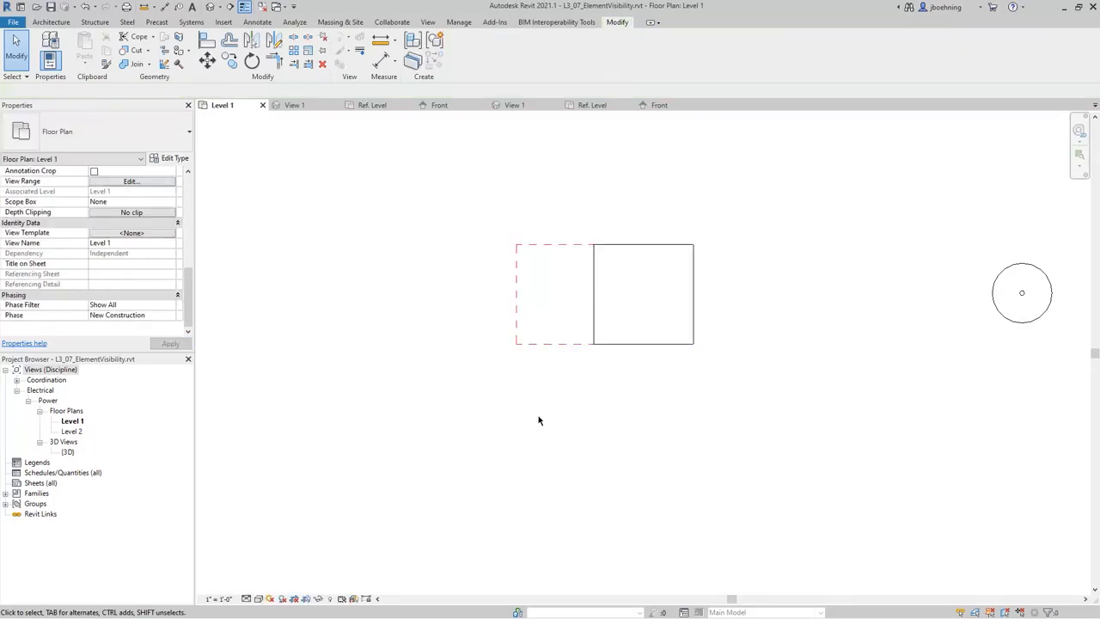